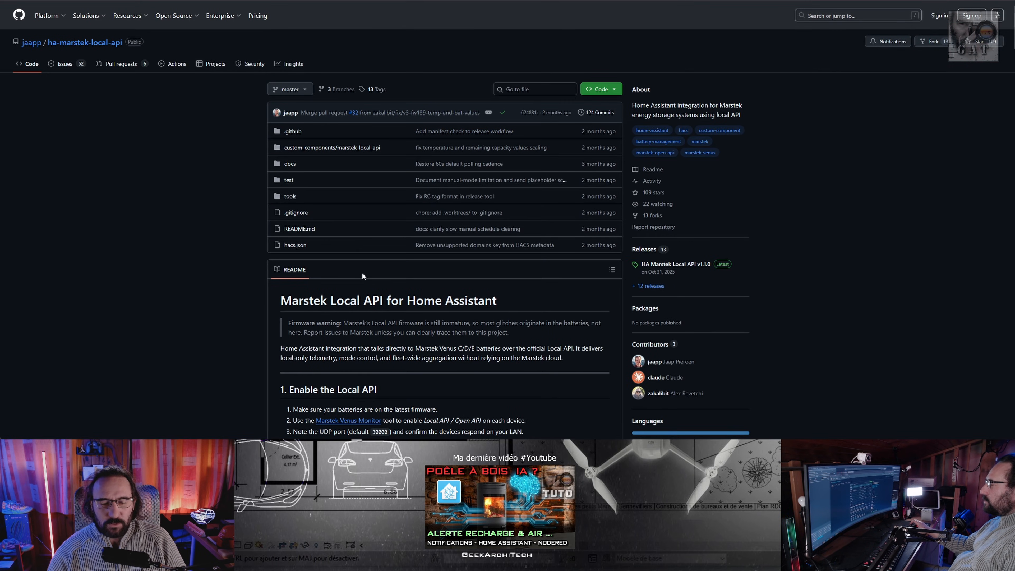
scroll(363, 276, down, 15)
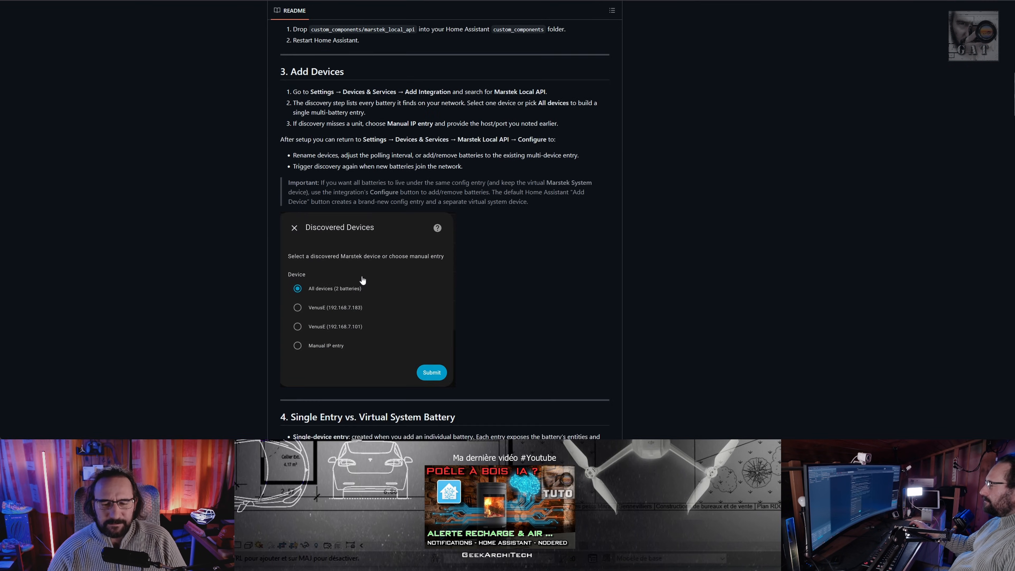
scroll(362, 280, down, 4)
key(ctrl+l)
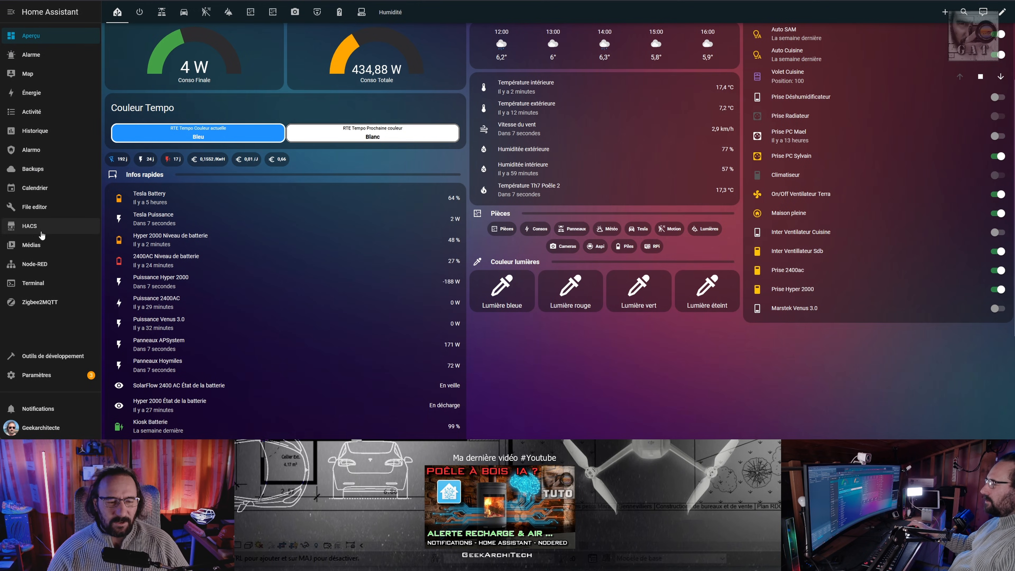
click(42, 233)
click(1003, 12)
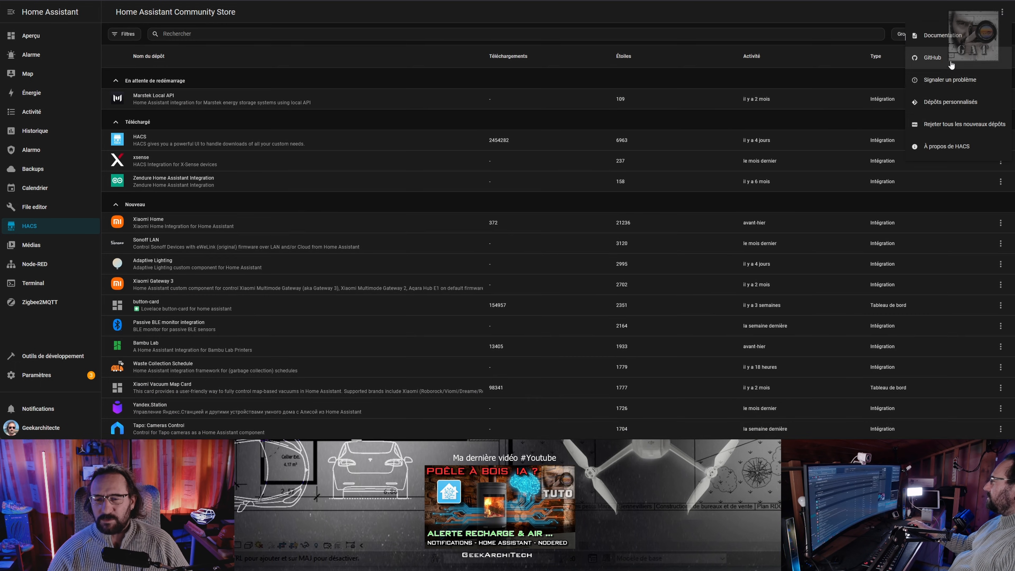
click(946, 104)
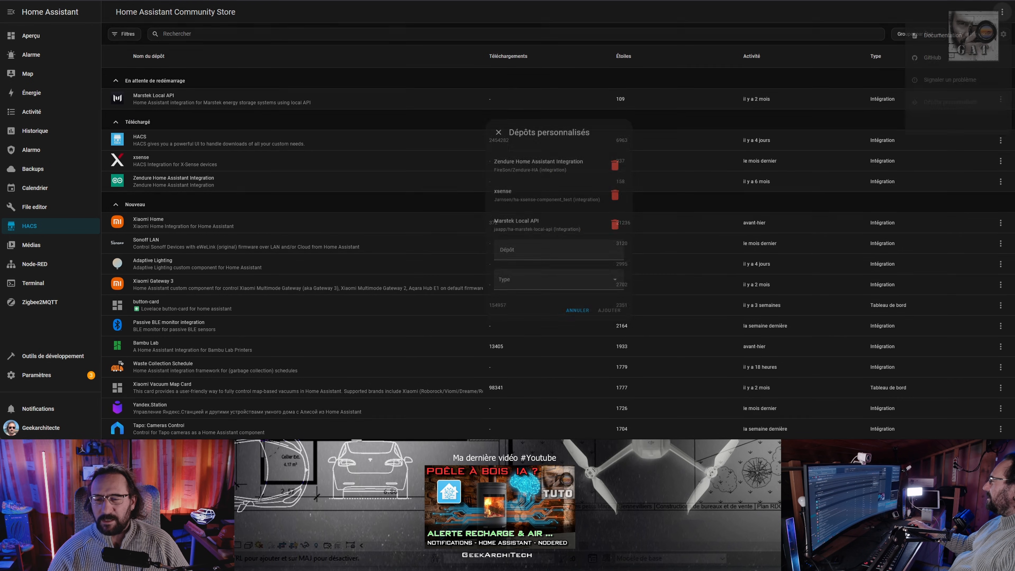
text(https://github.com/jaapp/ha-marstek-local-api)
click(514, 283)
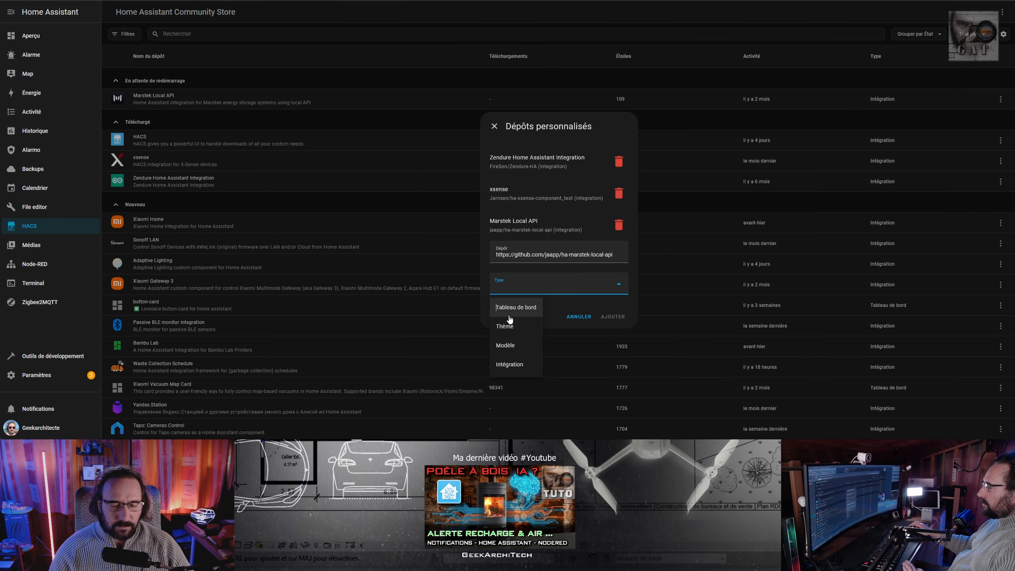
click(509, 363)
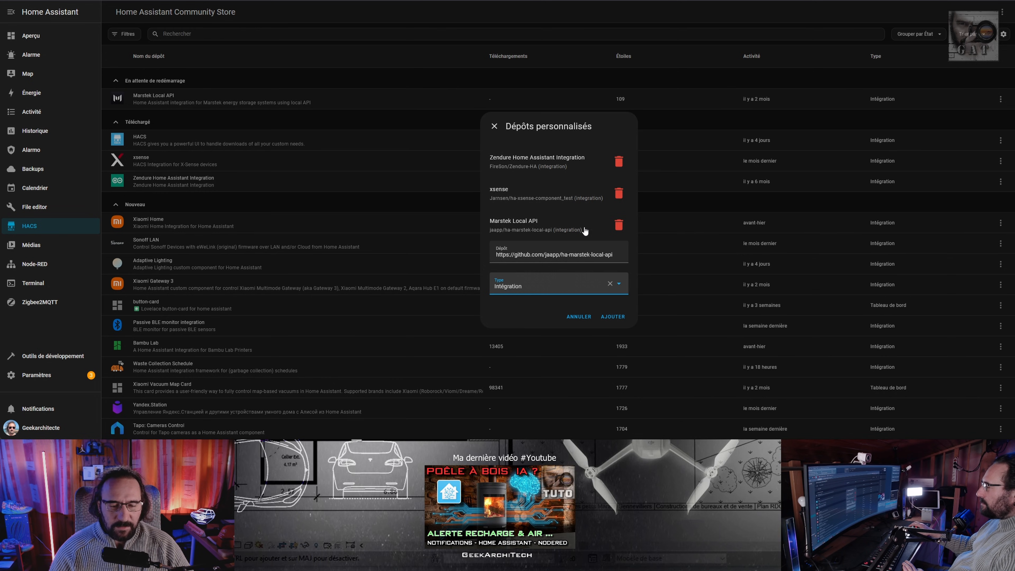
Remove the existing Marstek Local API custom repository, add the one filled in and close the custom repositories dialog.
click(618, 225)
click(609, 300)
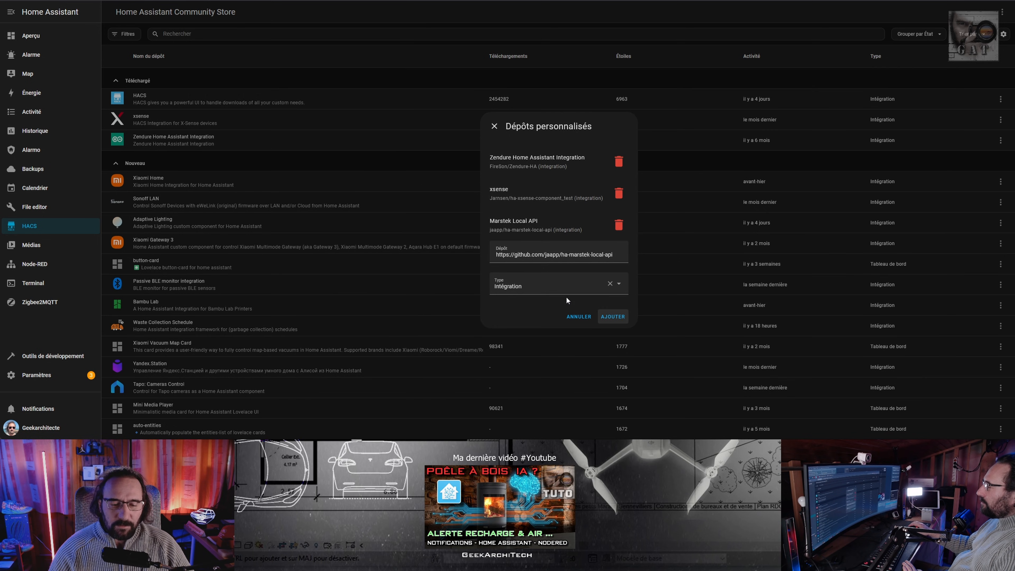
click(495, 126)
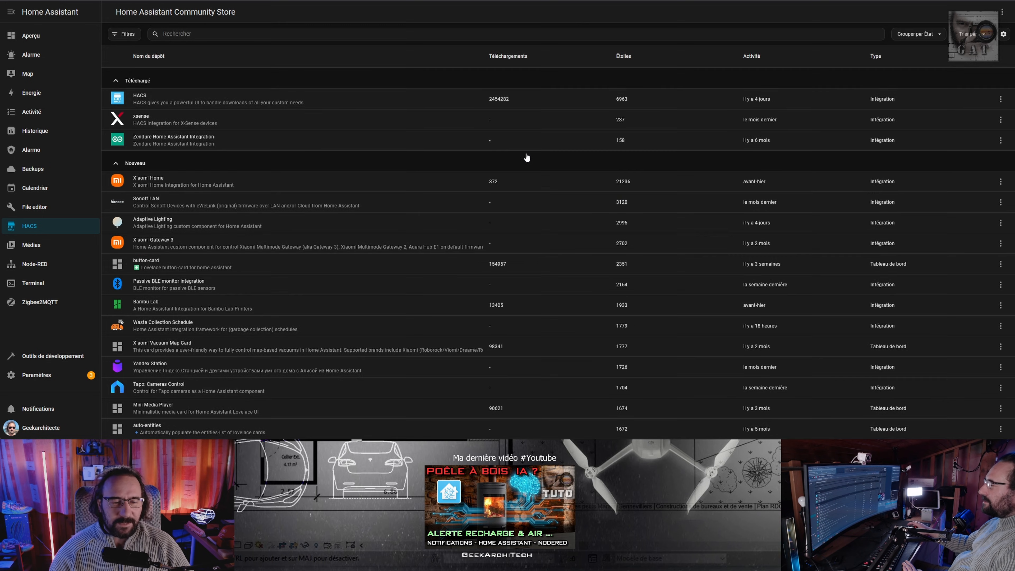
Search HACS for "marst", open the Marstek Local API repository and bring up its download dialog.
text(marst)
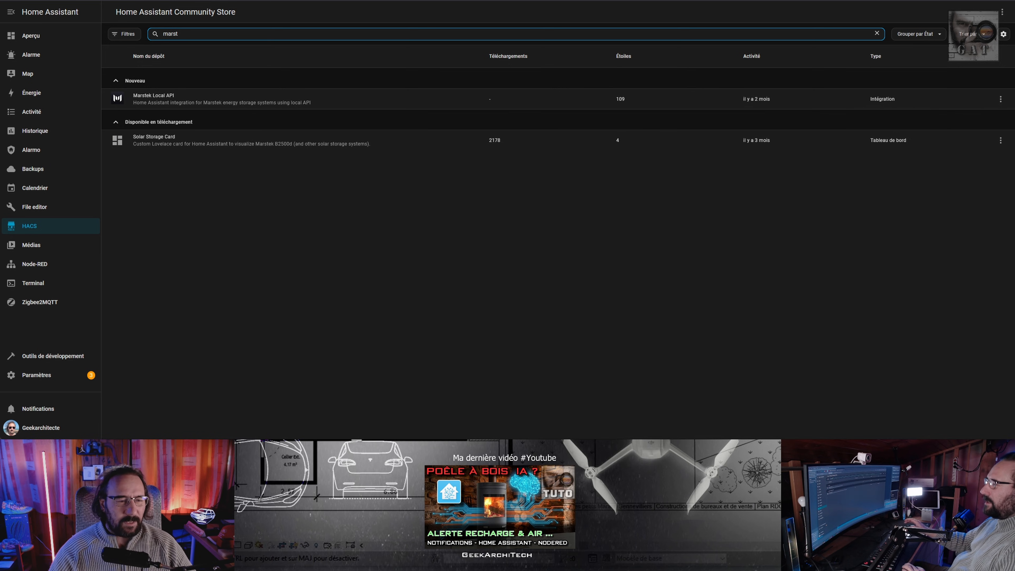
click(168, 99)
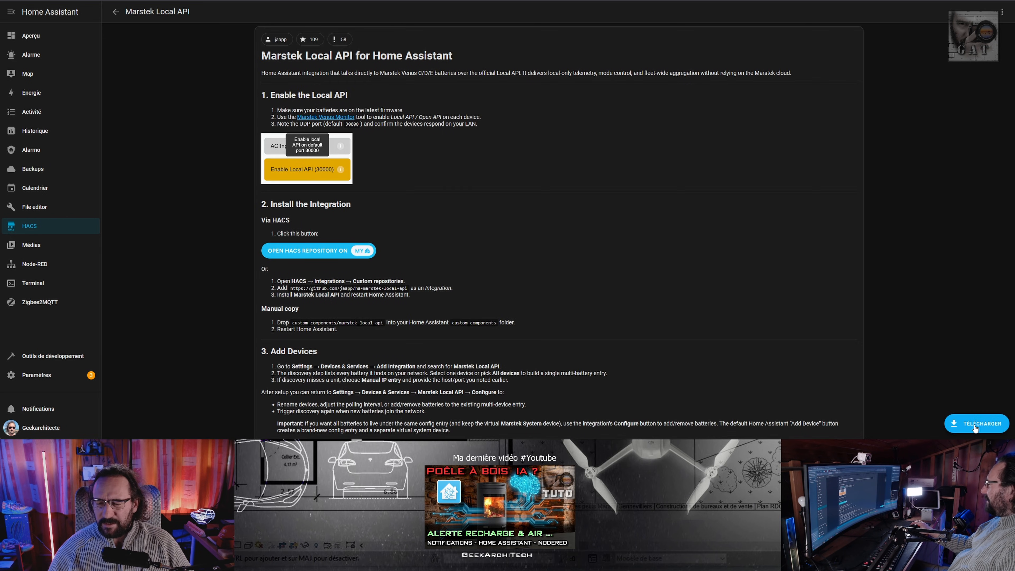
click(975, 426)
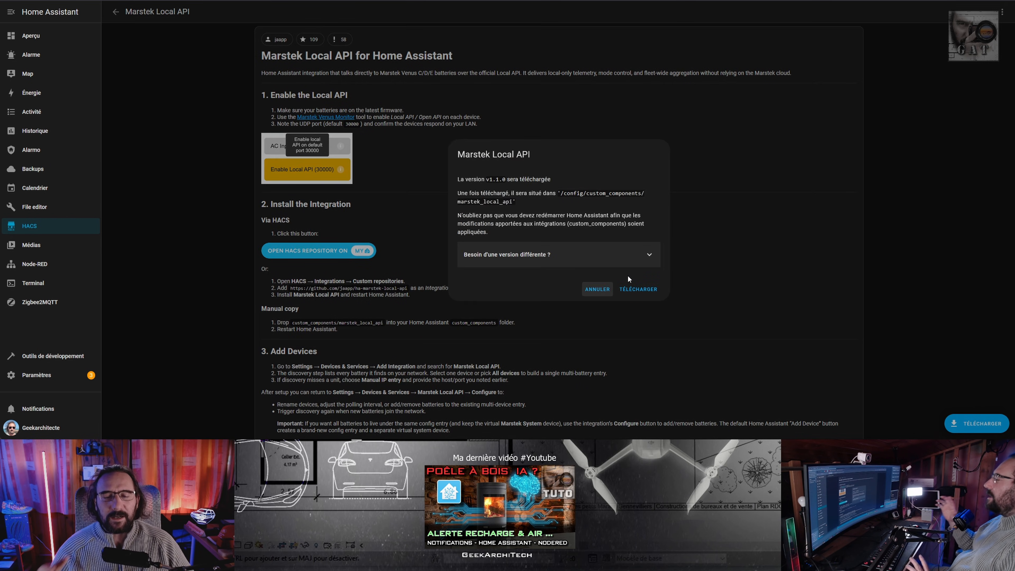
drag(484, 179, 507, 179)
click(531, 197)
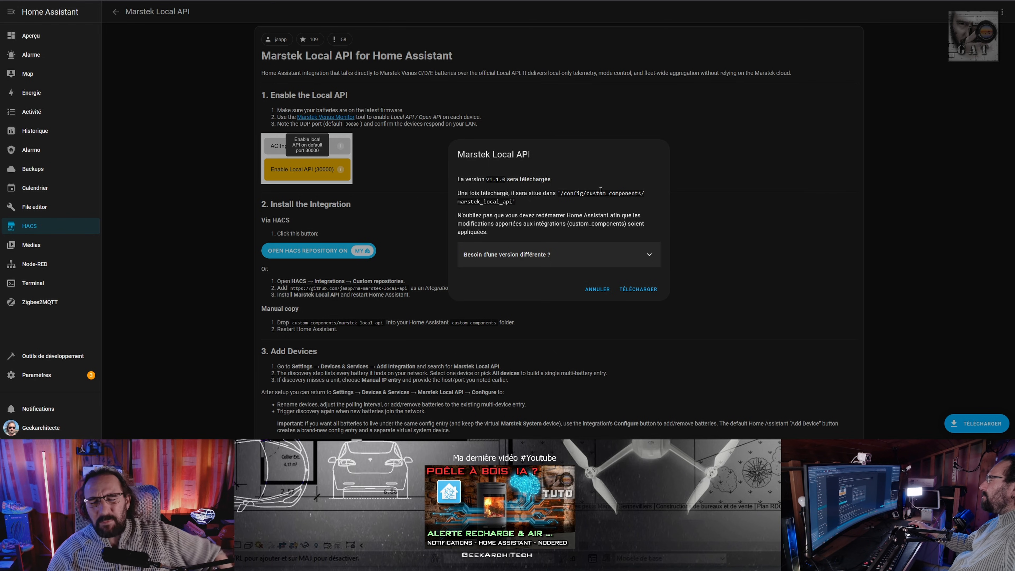
Choose version v1.2.0.rc7 instead of the default for Marstek Local API and download it.
click(649, 255)
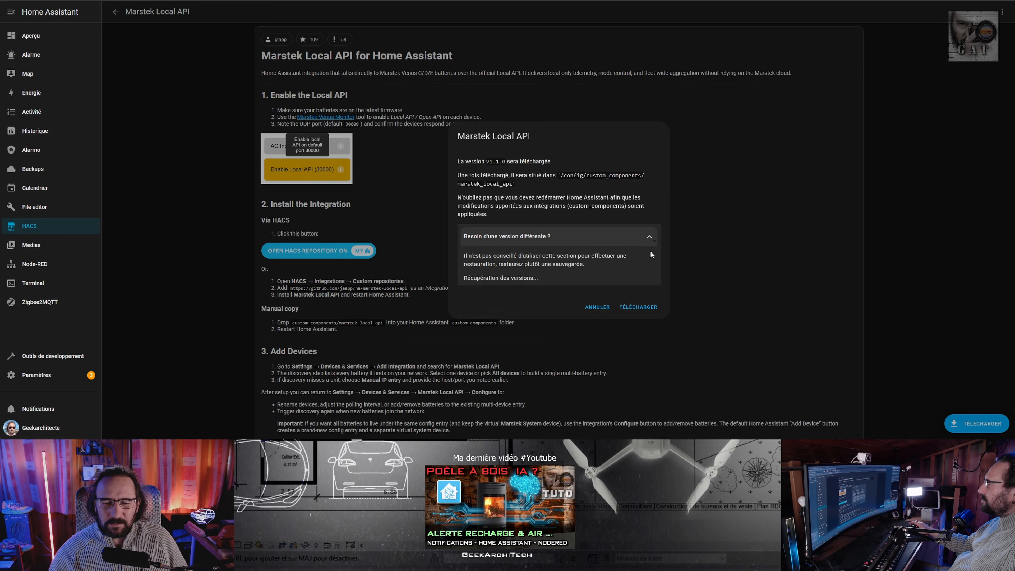
click(639, 280)
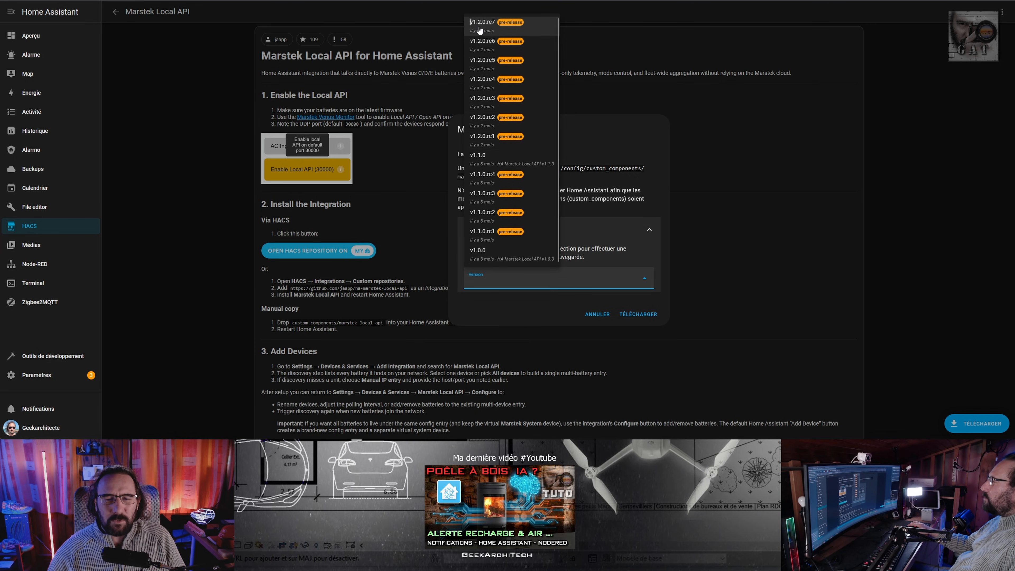
click(496, 28)
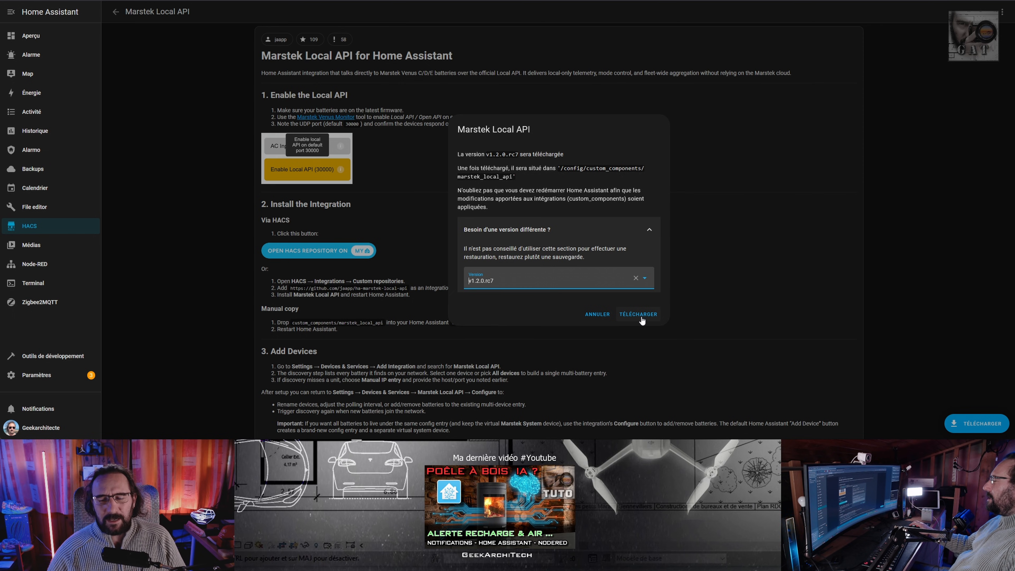
click(639, 314)
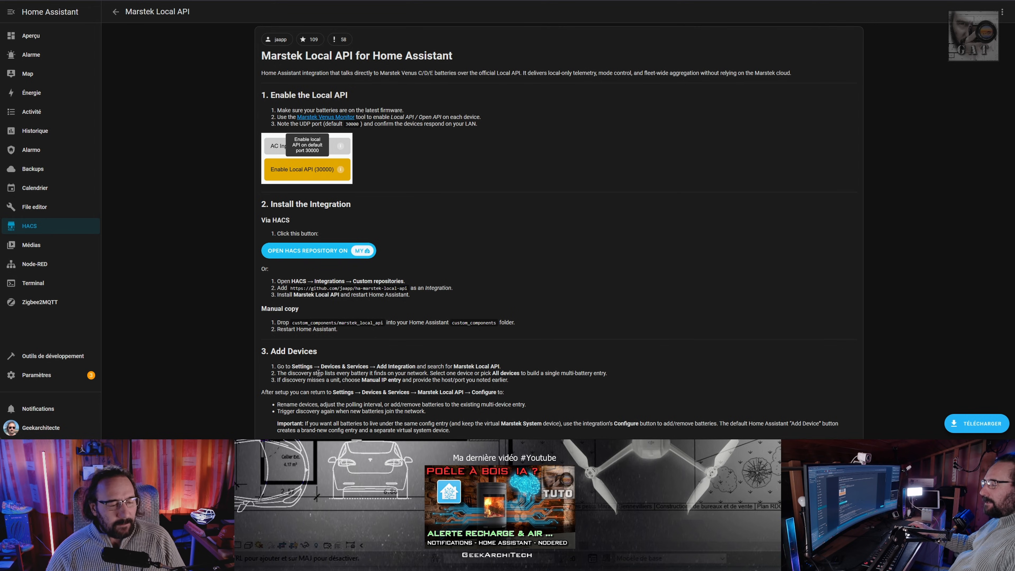
Add the Marstek Local API integration using the discovered VenusE 3.0 device and finish the setup.
click(36, 374)
click(494, 223)
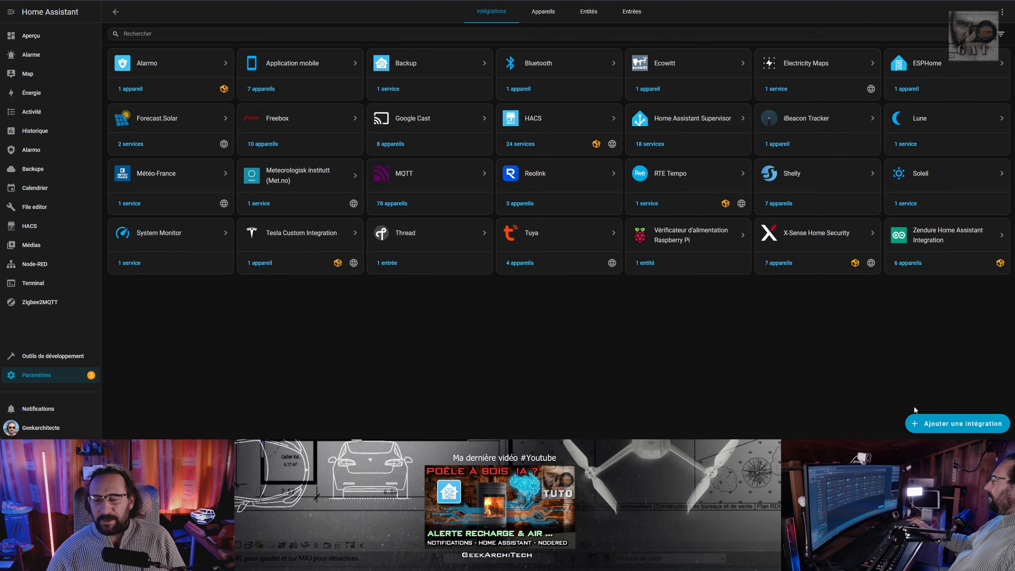
click(946, 428)
text(marst)
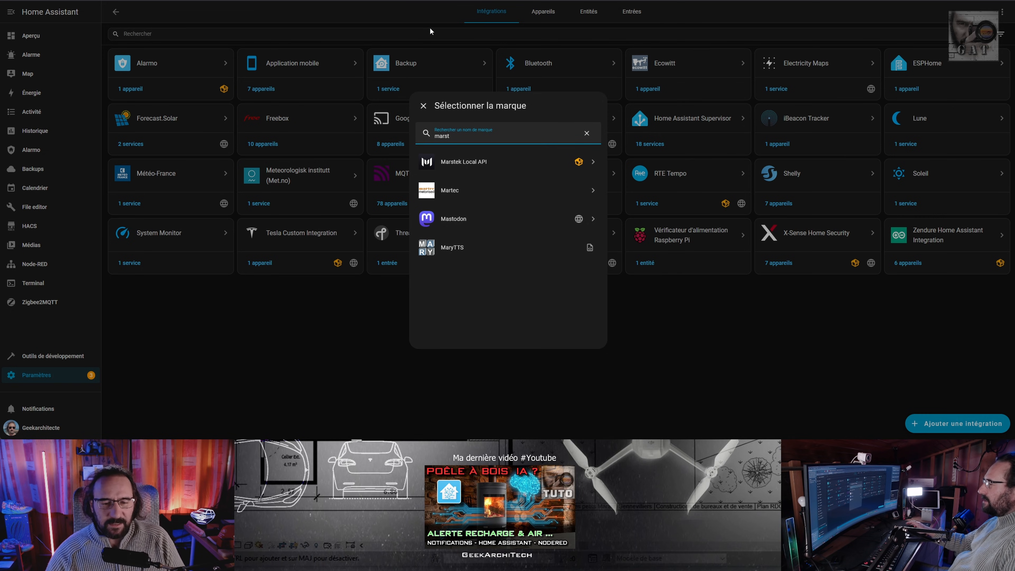
click(475, 168)
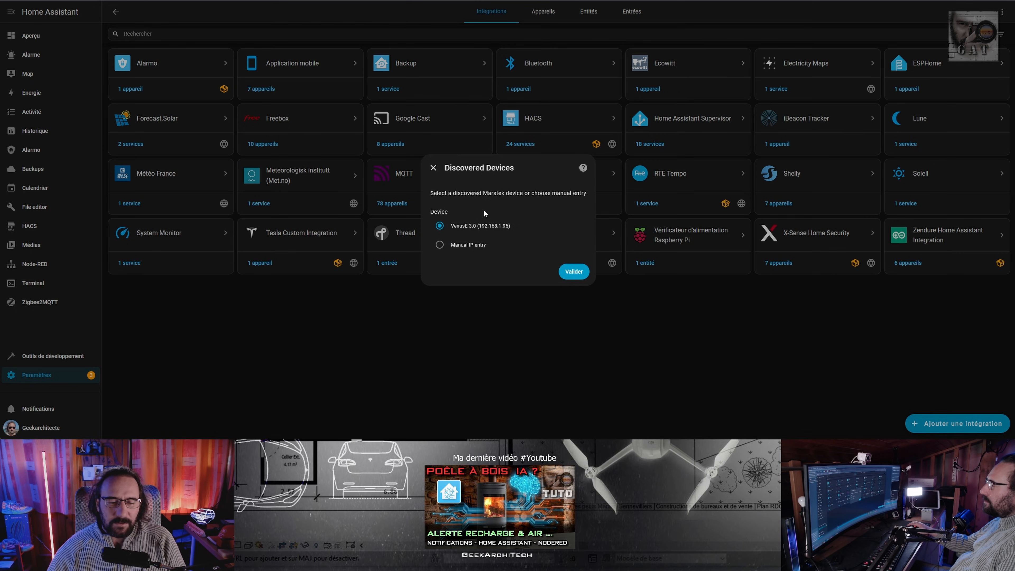
click(572, 268)
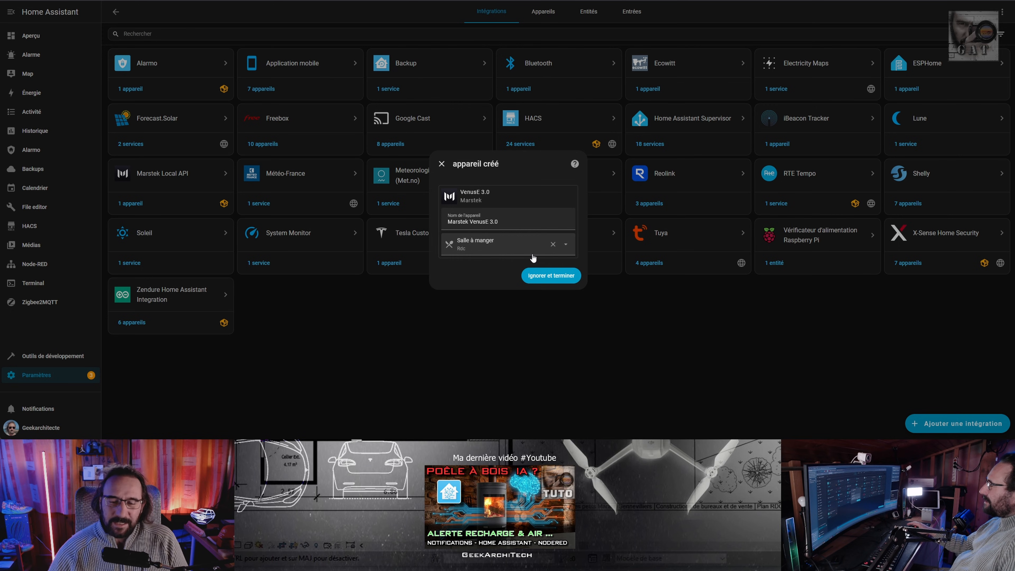
click(580, 272)
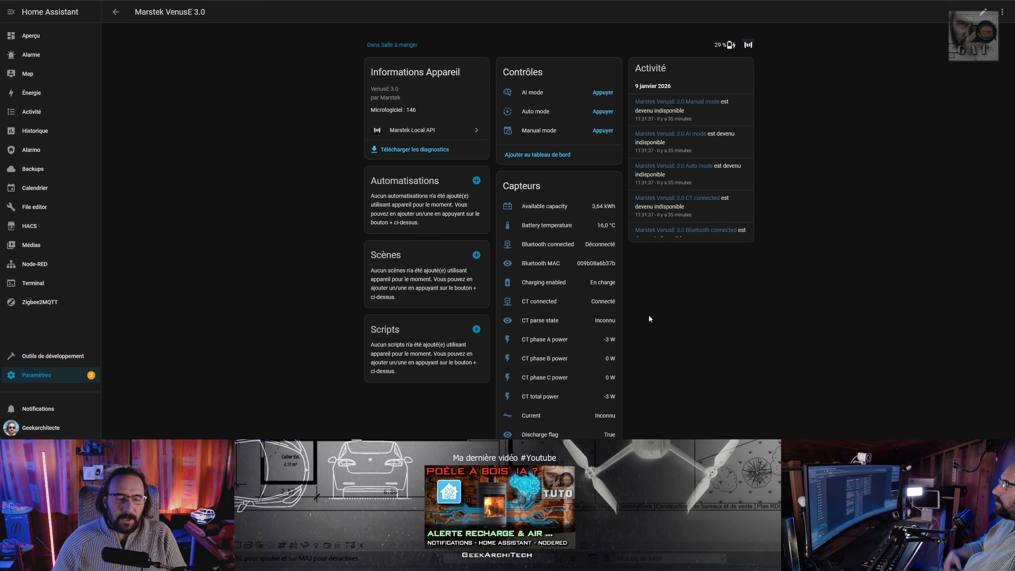
Read the pending restart notice for Marstek Local API in the settings and close it without restarting.
click(51, 375)
click(568, 65)
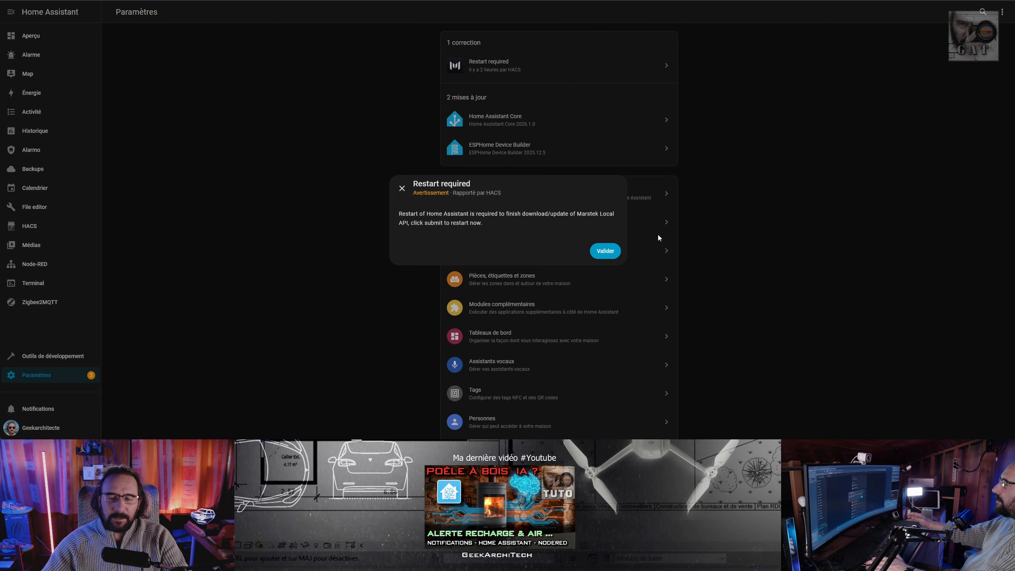
click(402, 188)
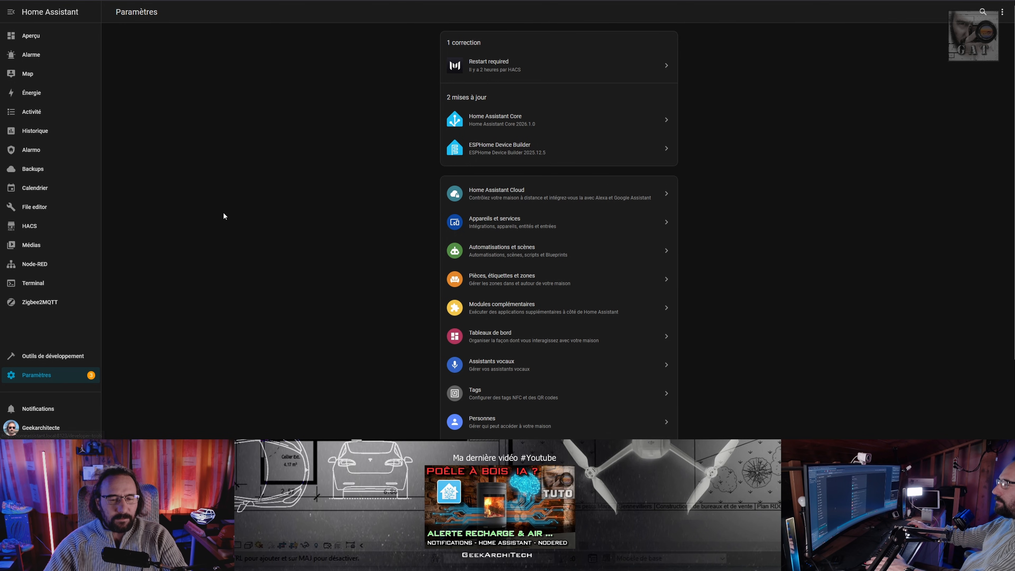
Inspect the Marstek Local API integration and the controls and sensors on the Marstek VenusE 3.0 device page.
click(520, 222)
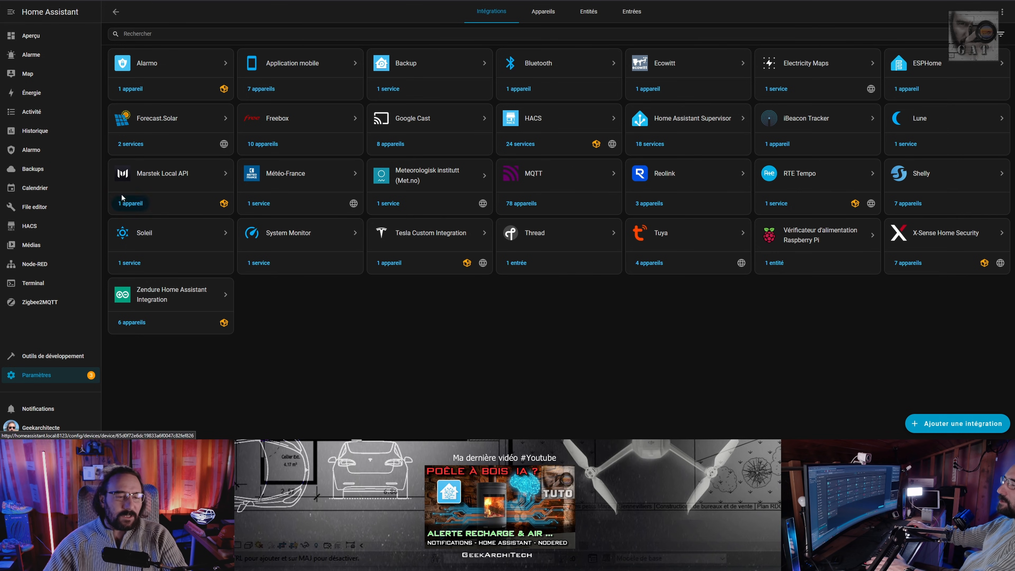
click(153, 180)
click(115, 11)
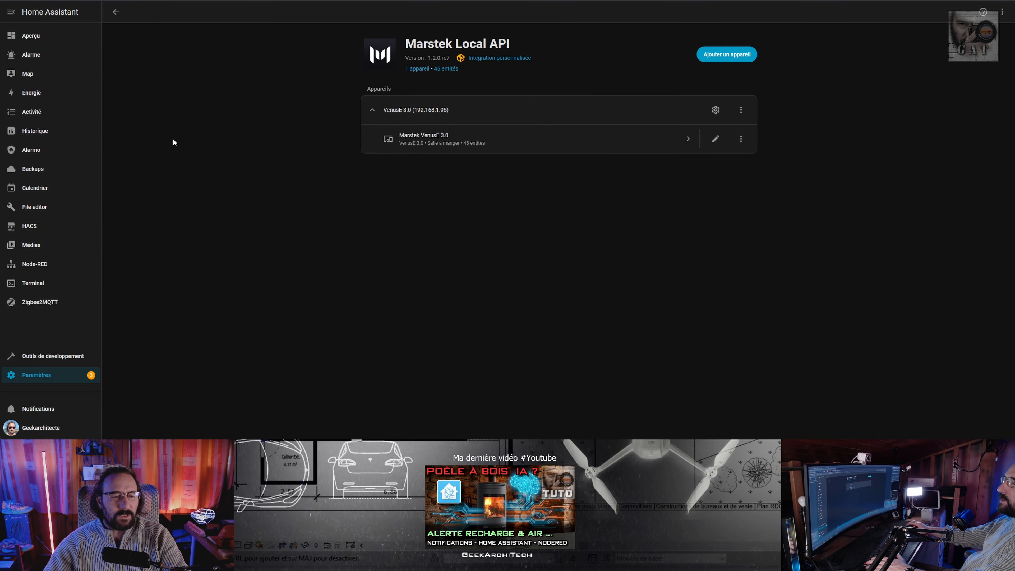
click(120, 7)
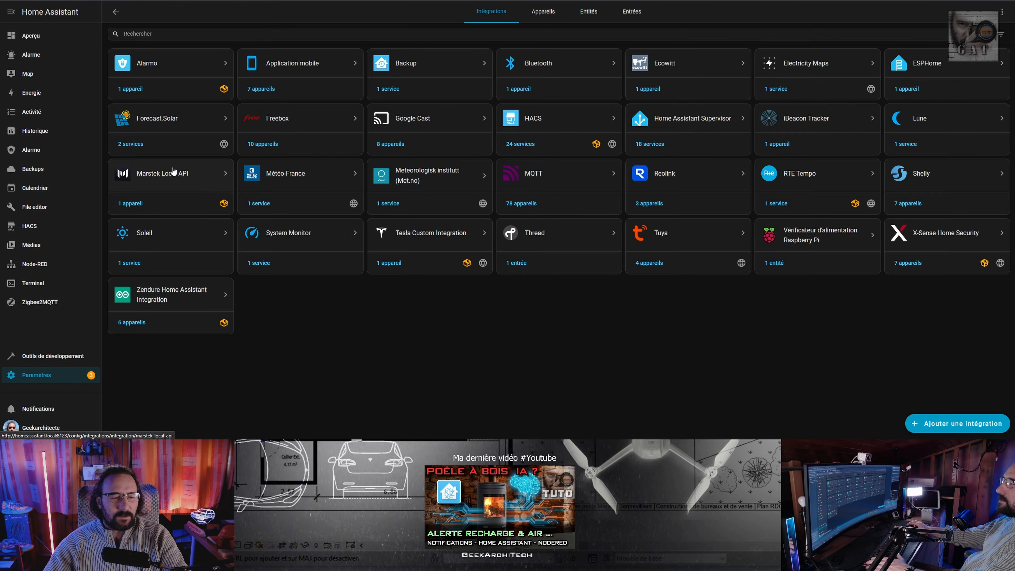
click(130, 211)
scroll(590, 255, down, 8)
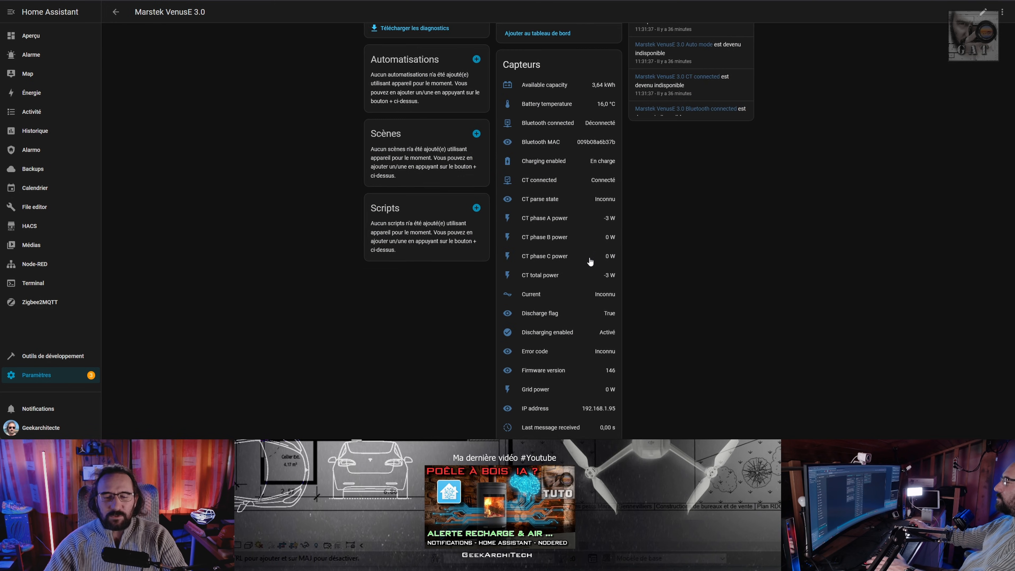
scroll(590, 260, up, 8)
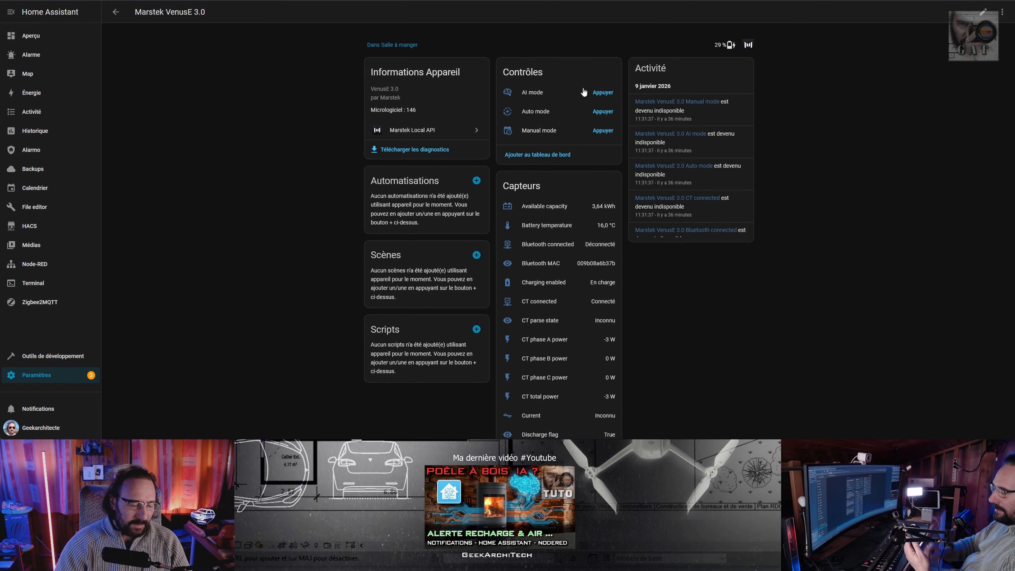
Trigger Manual mode on the Marstek VenusE 3.0 battery and switch it back to Auto mode.
click(602, 131)
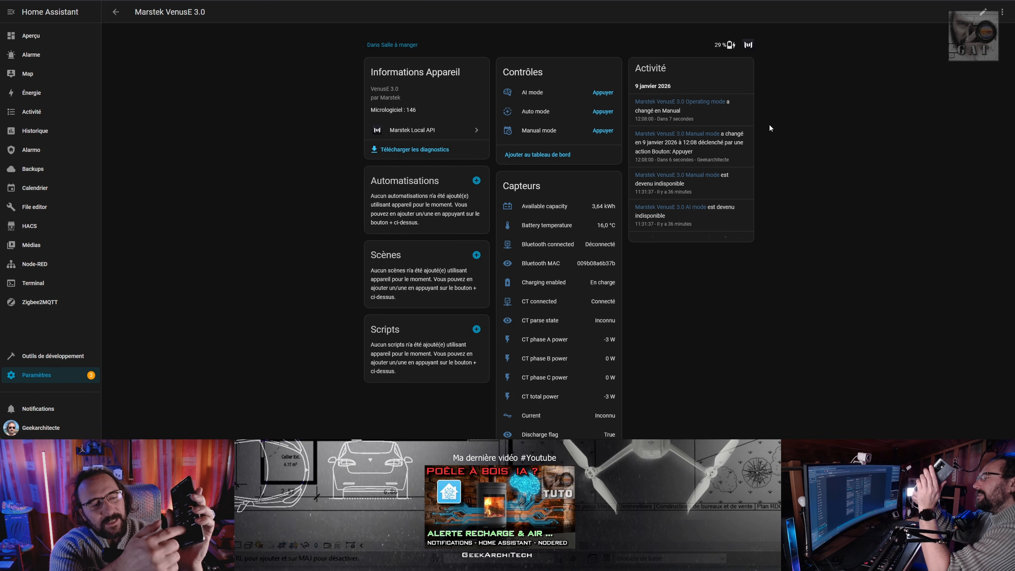
click(606, 116)
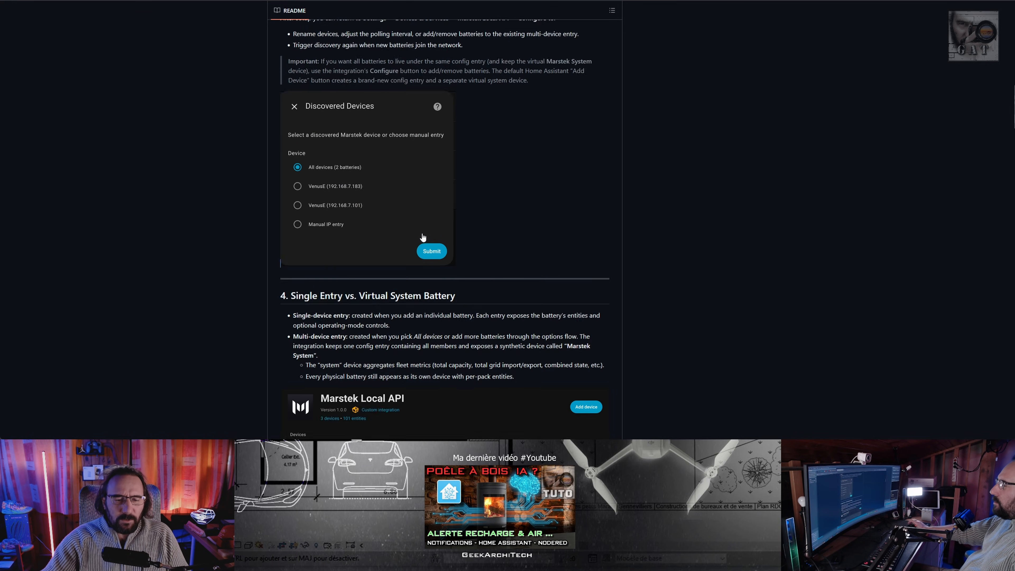
Switch to the GitHub README and examine its entities, mode control buttons and manual mode scheduling services, including the single-schedule YAML example.
scroll(424, 240, down, 20)
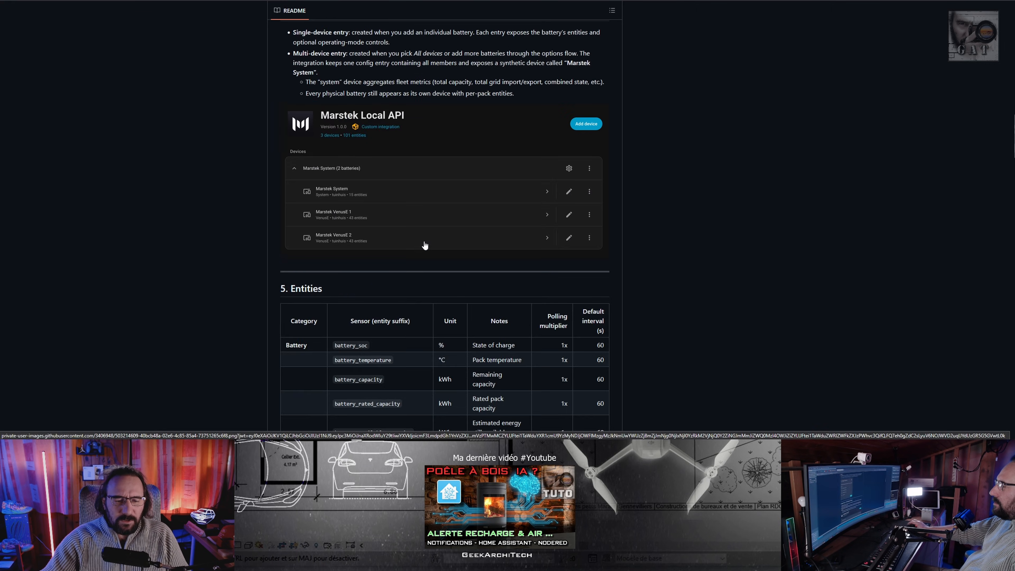
scroll(425, 248, down, 10)
scroll(426, 252, up, 15)
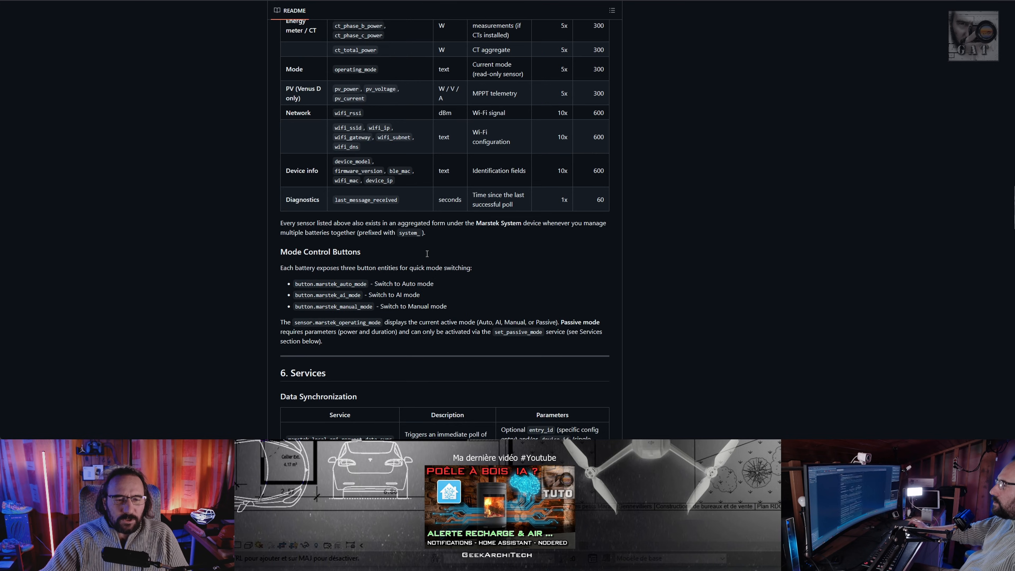
scroll(480, 120, up, 3)
scroll(481, 127, down, 15)
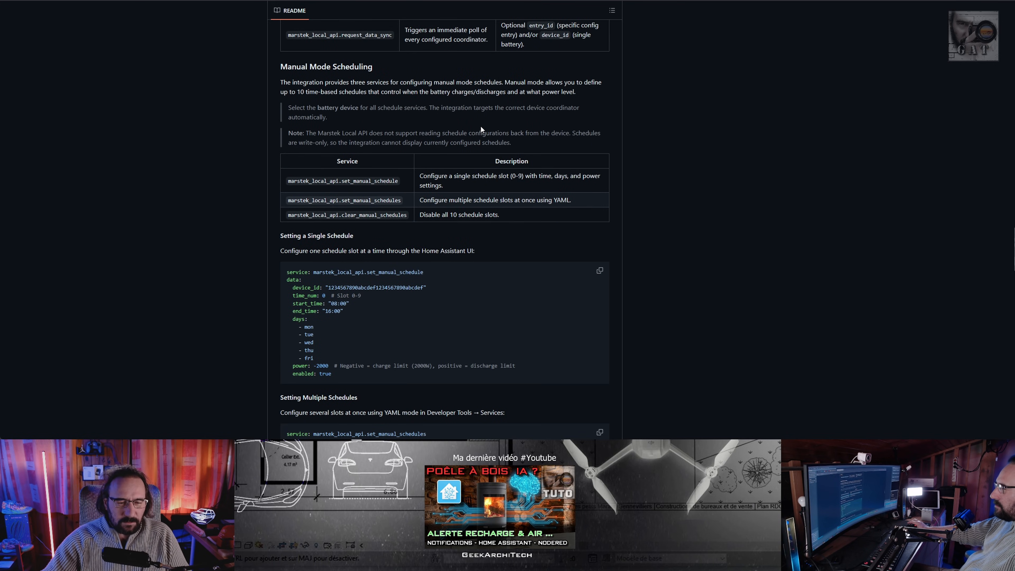
scroll(411, 226, down, 3)
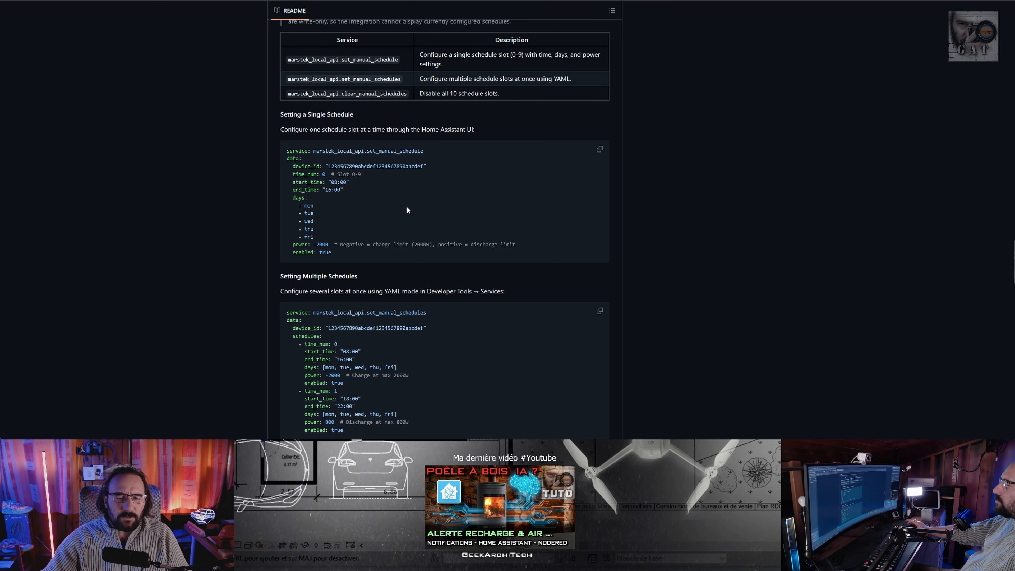
drag(287, 151, 399, 254)
scroll(399, 256, up, 1)
scroll(385, 298, down, 2)
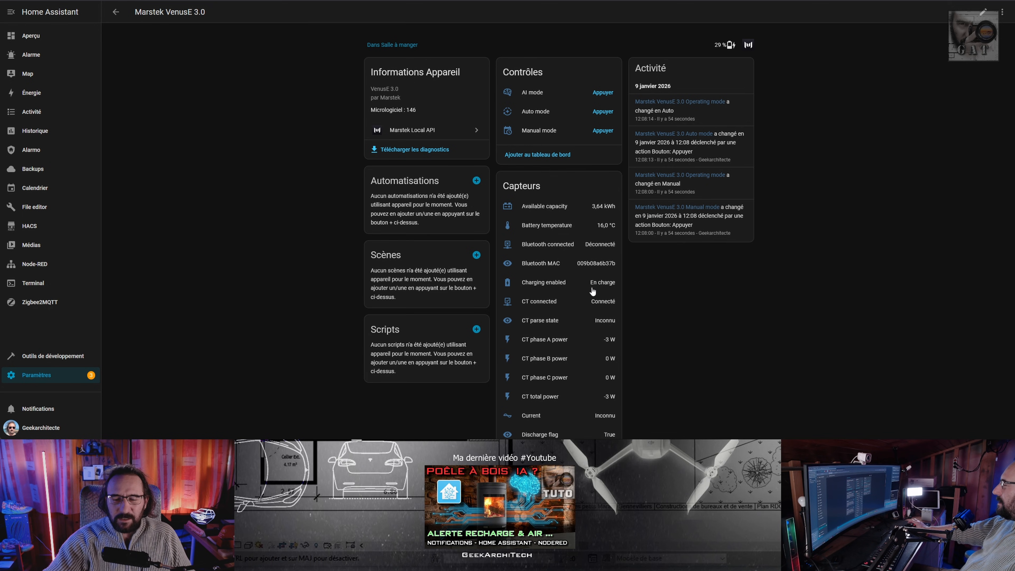
Inspect the sensor list on the Marstek VenusE 3.0 device page, including the history of CT phase A power.
scroll(594, 308, down, 2)
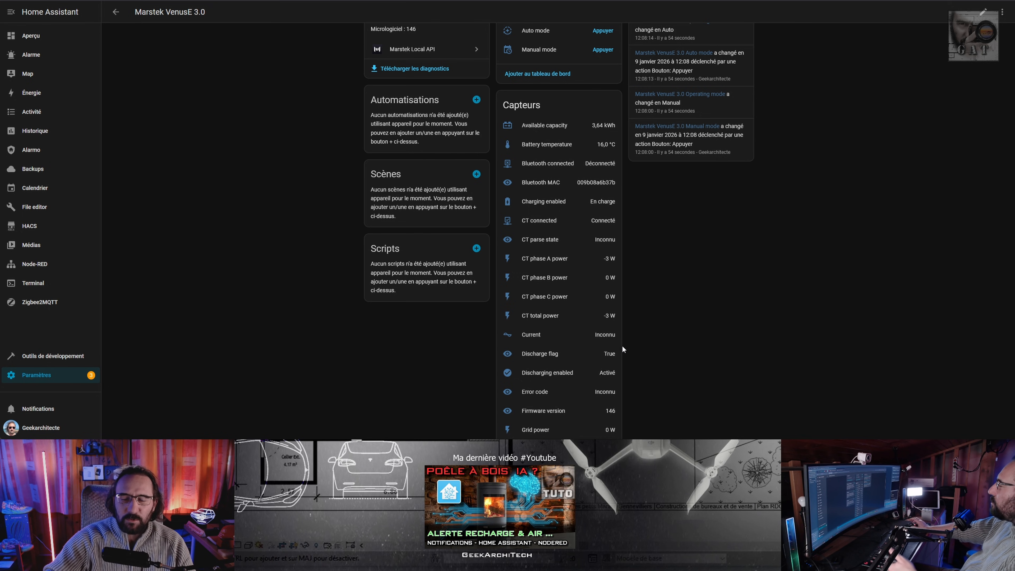
click(563, 262)
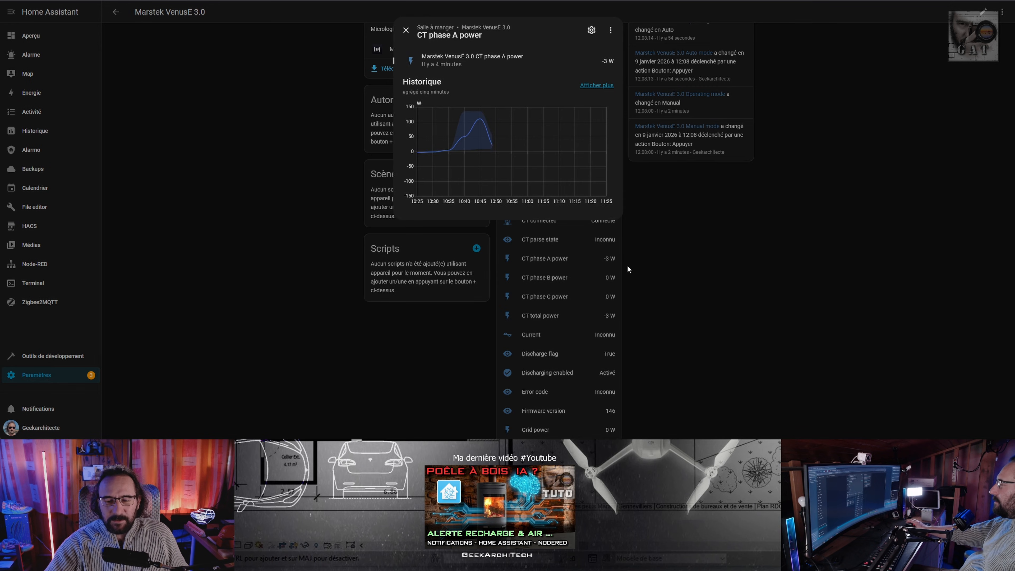
click(406, 30)
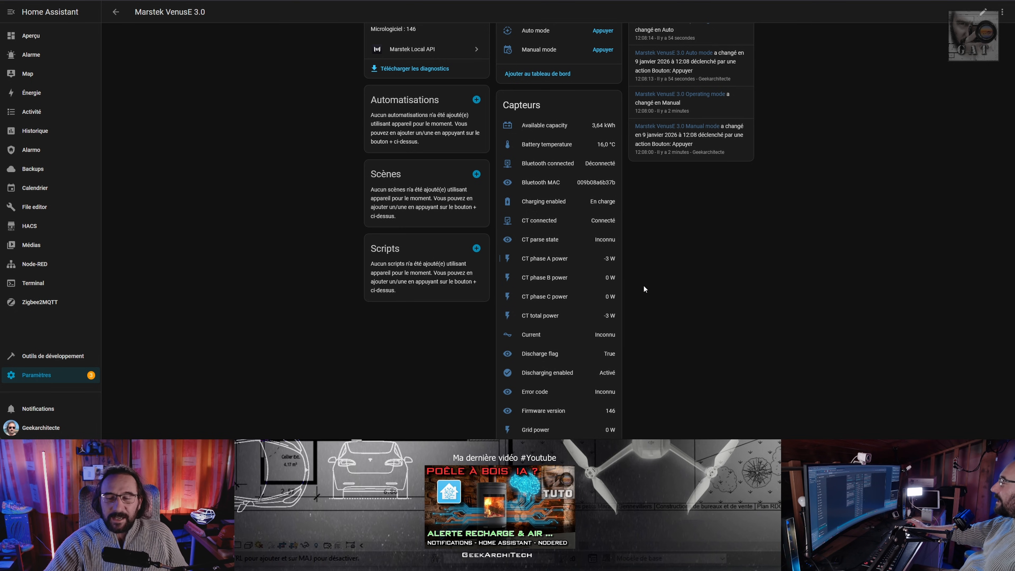
scroll(610, 288, up, 1)
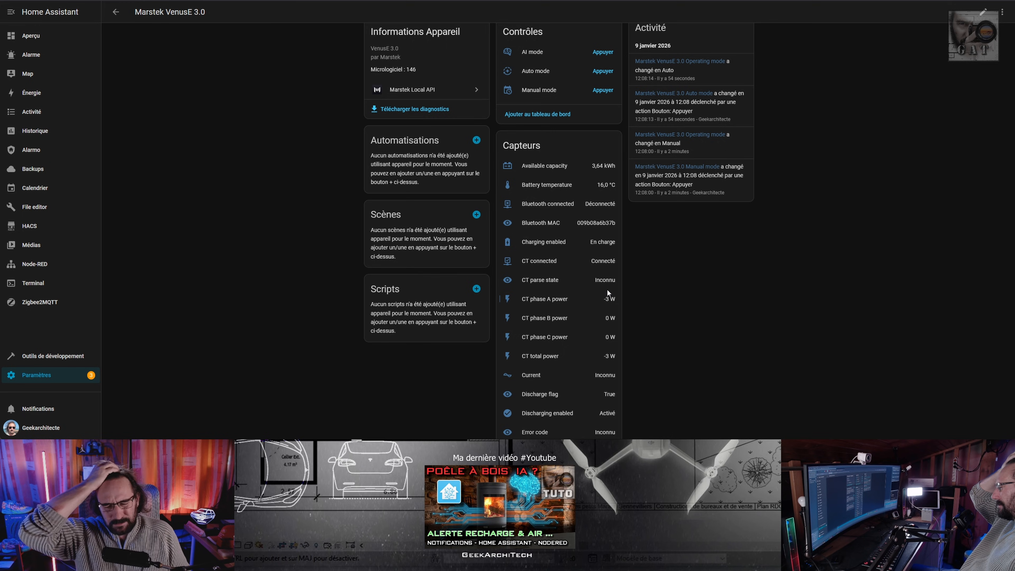
scroll(607, 288, down, 3)
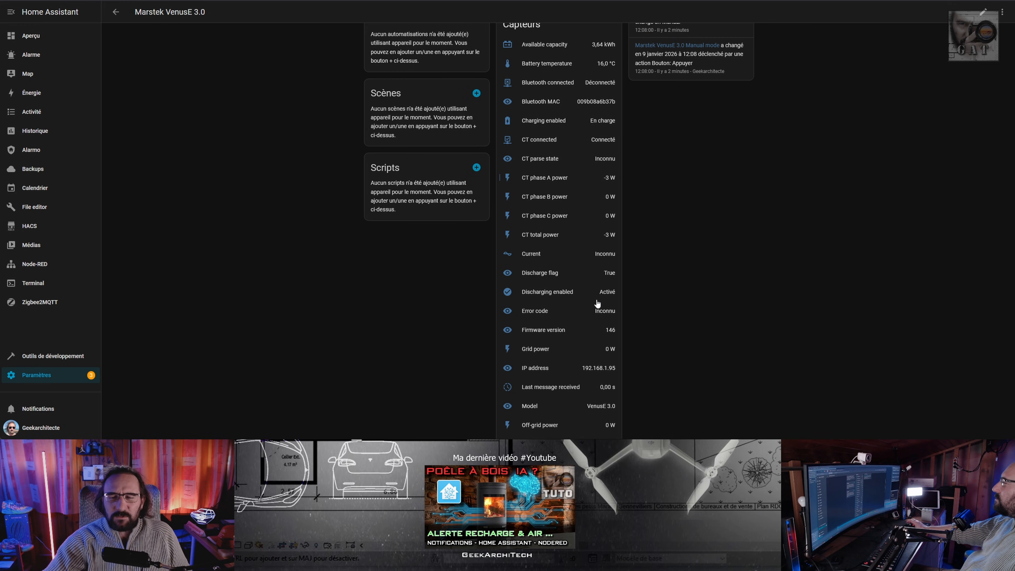
scroll(589, 299, up, 1)
scroll(589, 301, down, 1)
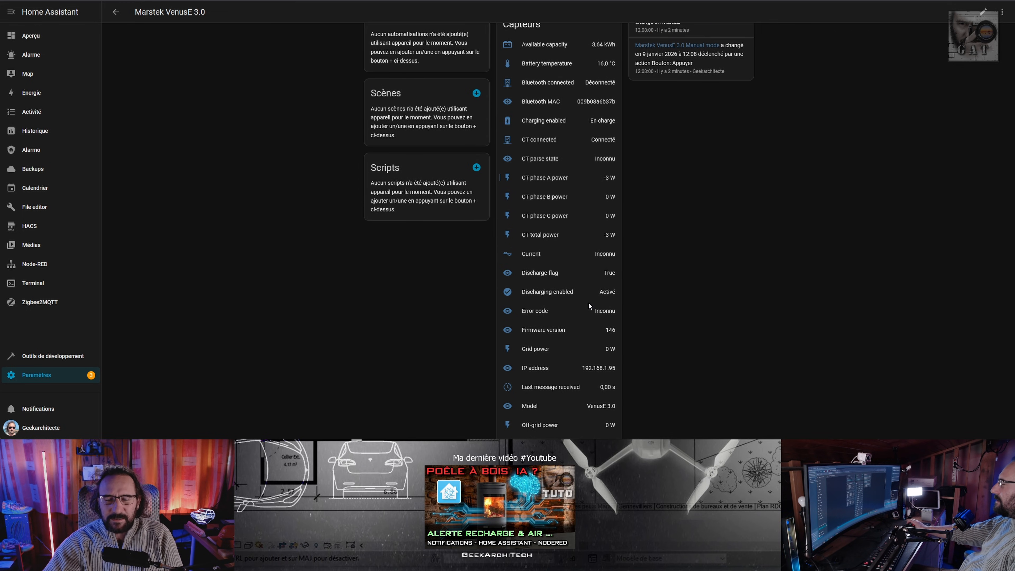
scroll(589, 306, down, 4)
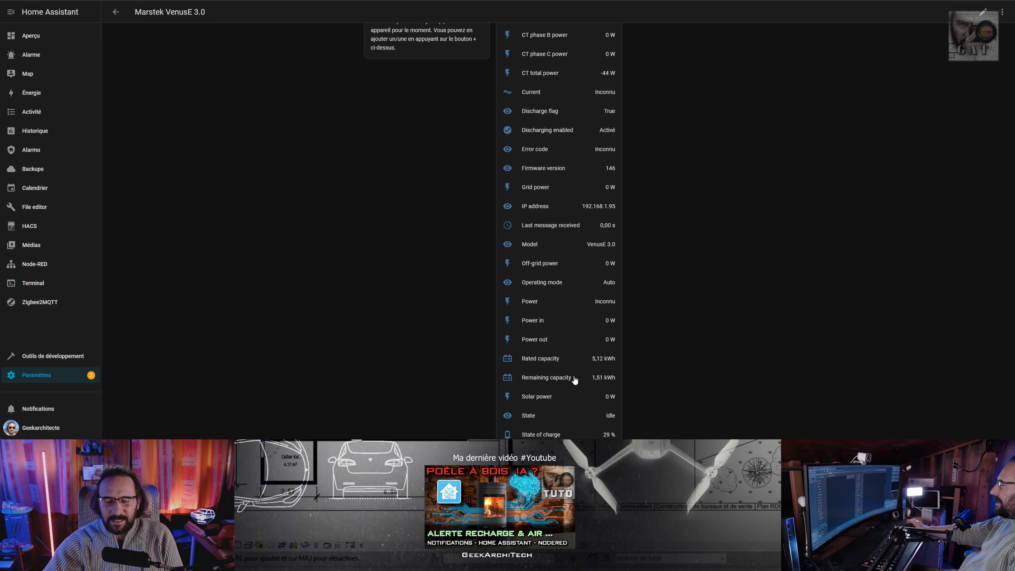
Copy the entity ID from the settings of the State of charge sensor and close them with an update.
scroll(575, 379, down, 1)
click(540, 394)
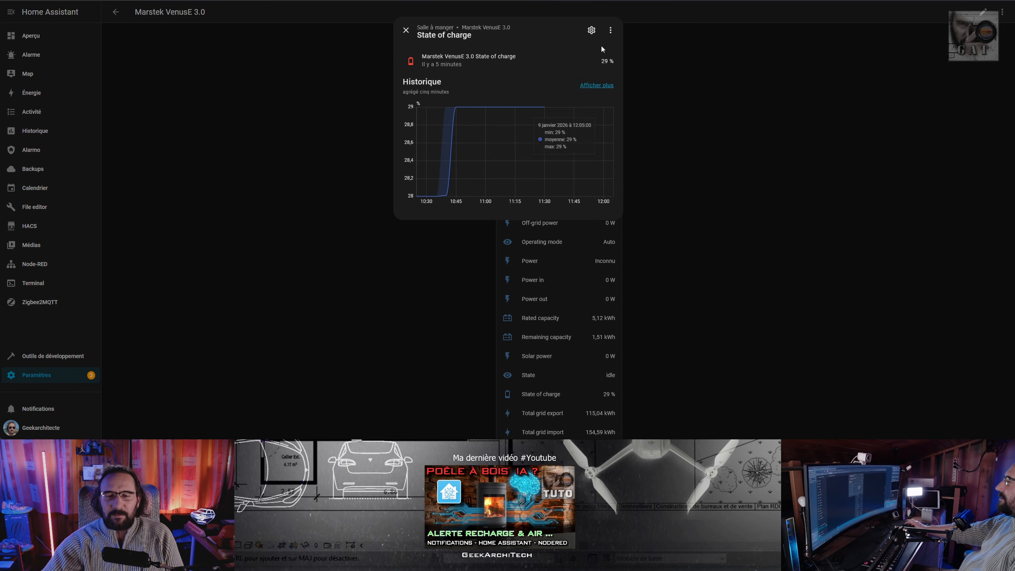
click(591, 30)
click(602, 138)
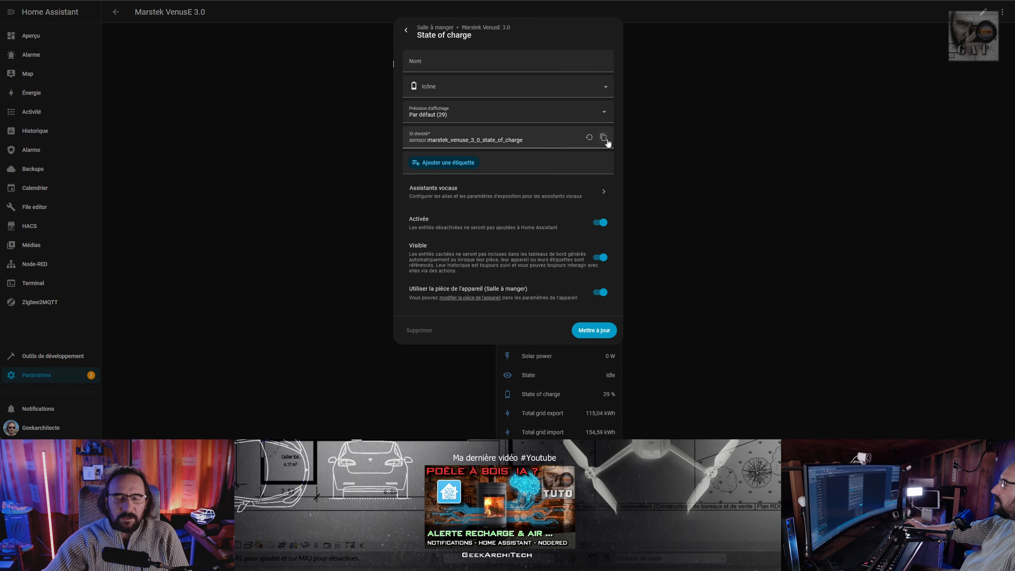
click(593, 330)
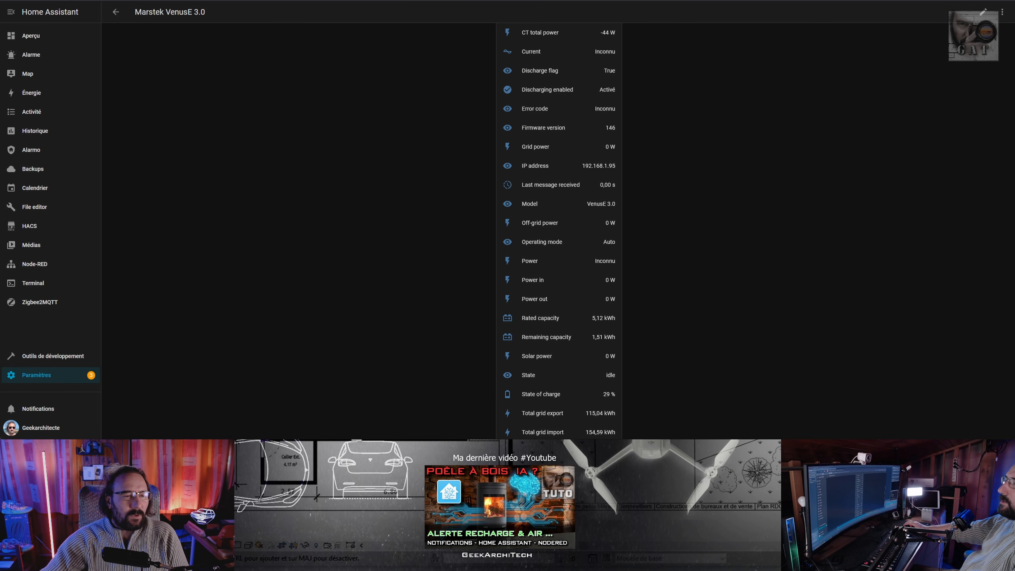
Put the Aperçu dashboard in edit mode and open the configuration of the vertical stack card containing Infos rapides.
click(30, 36)
scroll(397, 281, down, 3)
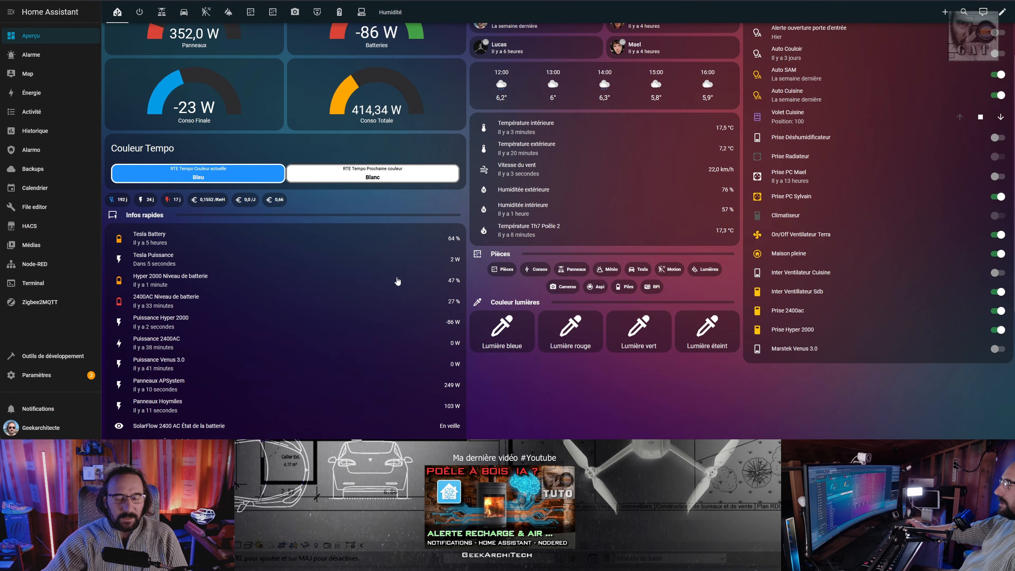
scroll(437, 308, down, 2)
scroll(438, 308, up, 2)
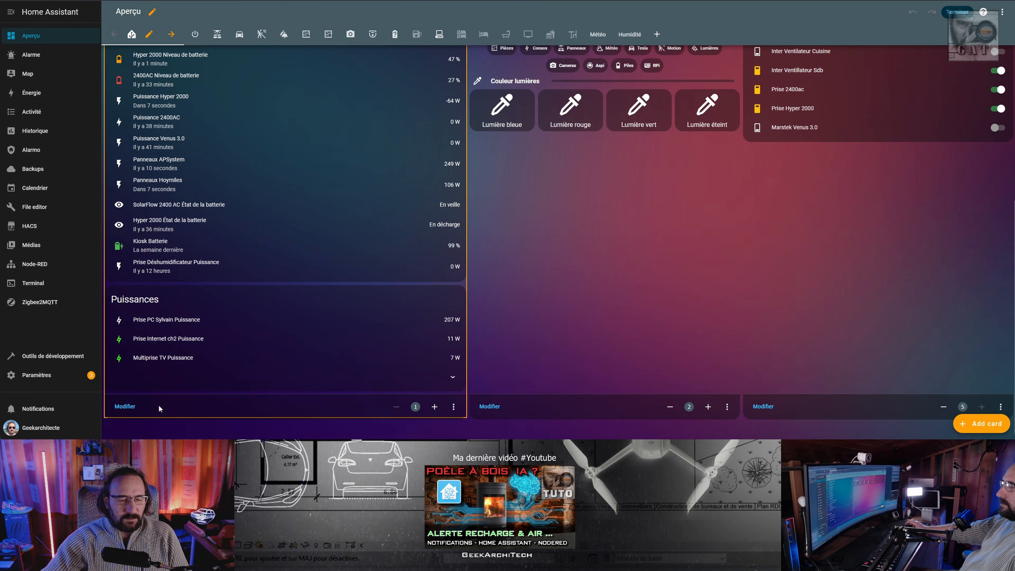
click(127, 409)
Add the entity sensor.marstek_venuse_3_0_state_of_charge to the Infos rapides entity list.
scroll(375, 387, down, 10)
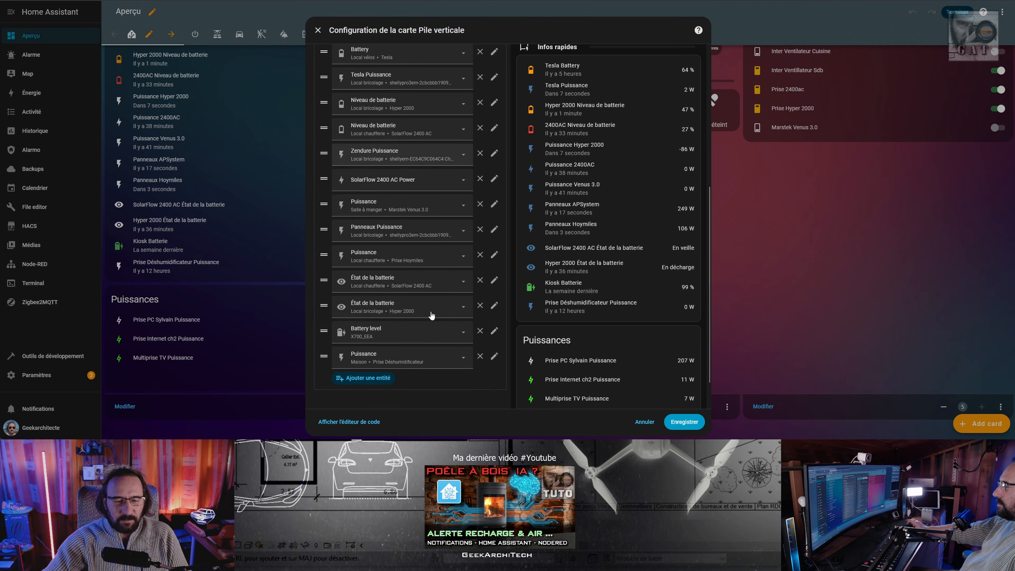
click(375, 384)
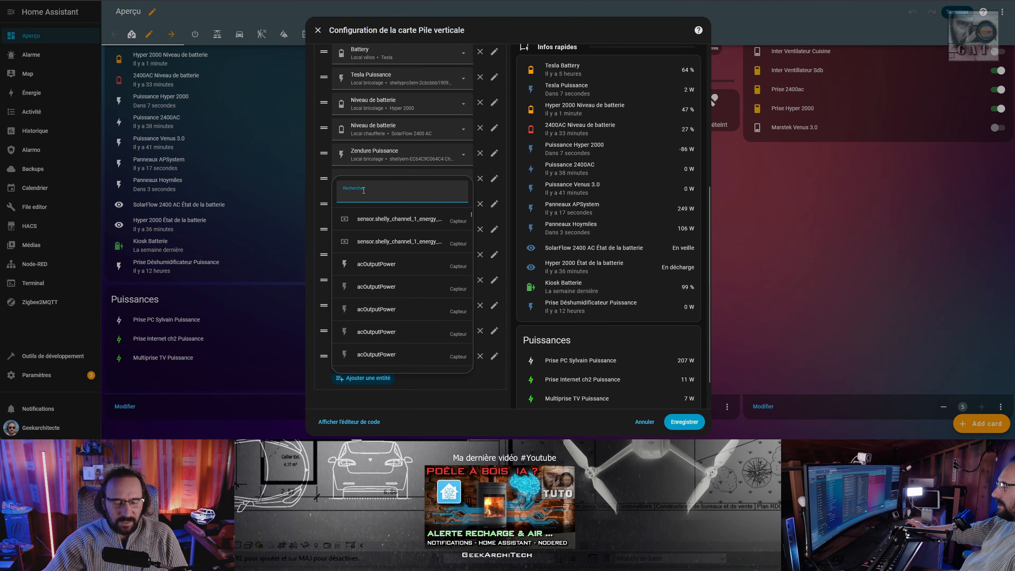
key(ctrl+v)
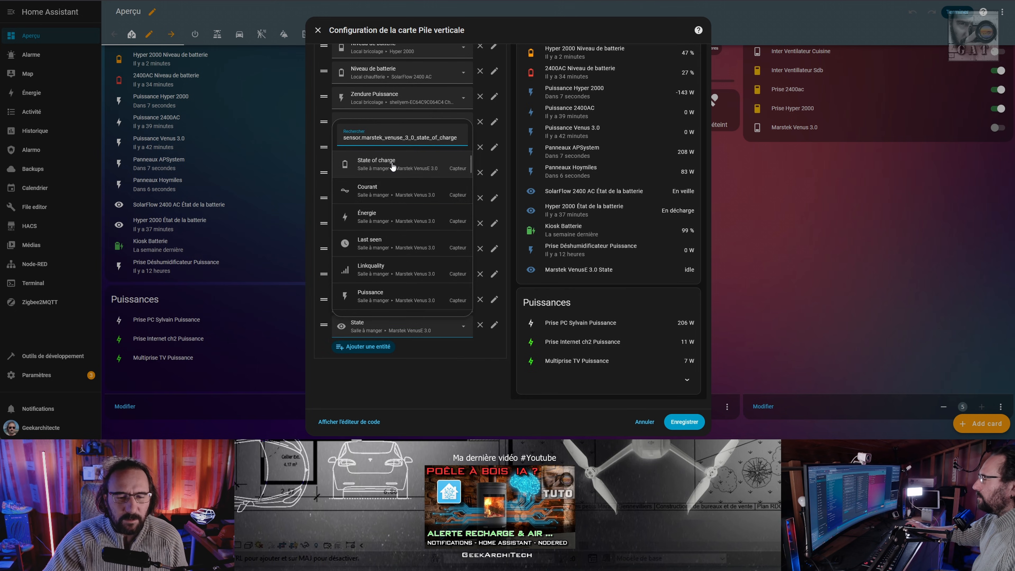
click(392, 165)
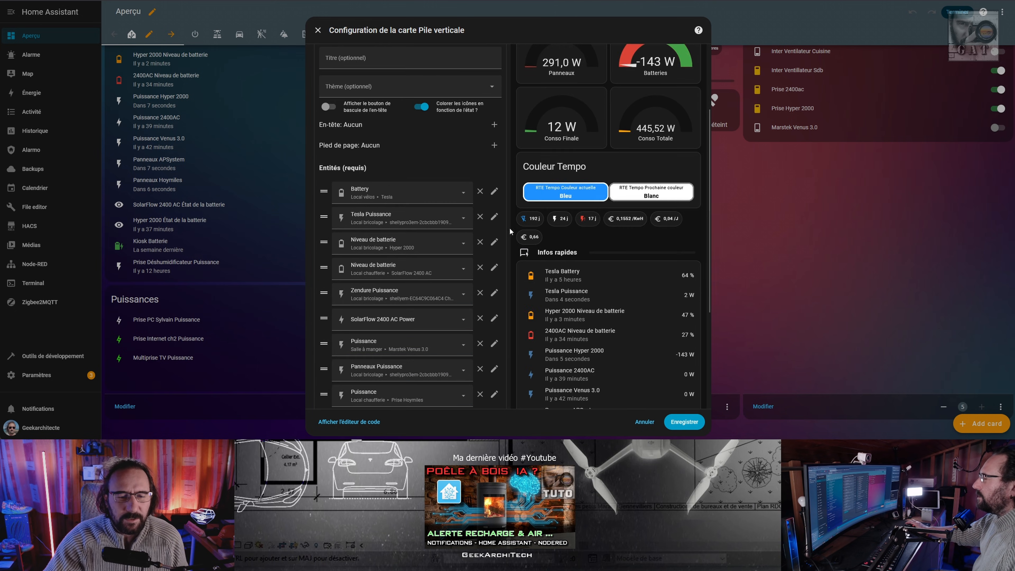
Move the Marstek State of charge row directly below the SolarFlow 2400 AC battery level.
scroll(600, 356, down, 4)
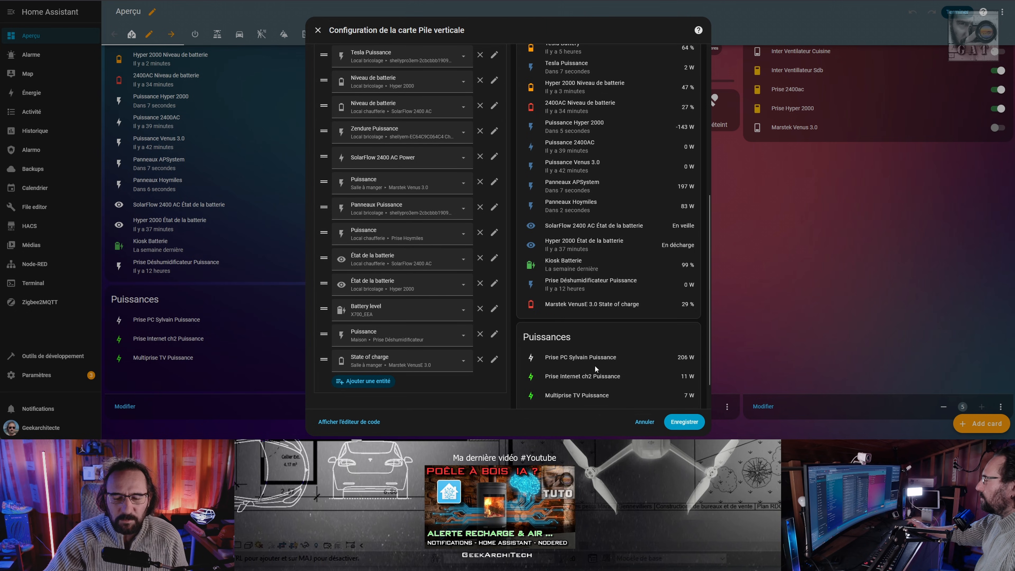
drag(326, 354, 325, 132)
scroll(497, 176, down, 3)
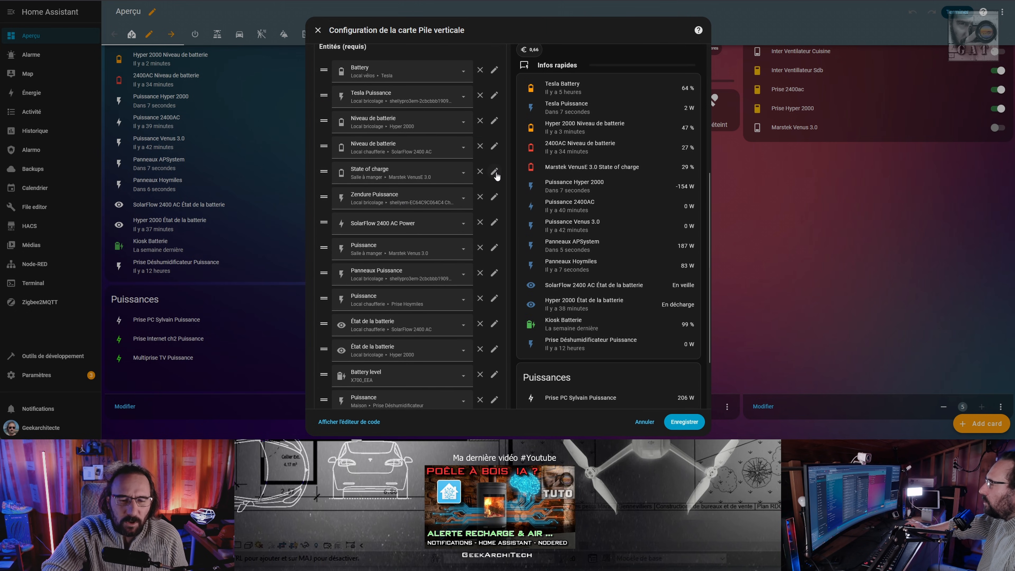
Name the Marstek State of charge row after its device only, adding the Appareil element and removing Entité.
click(494, 172)
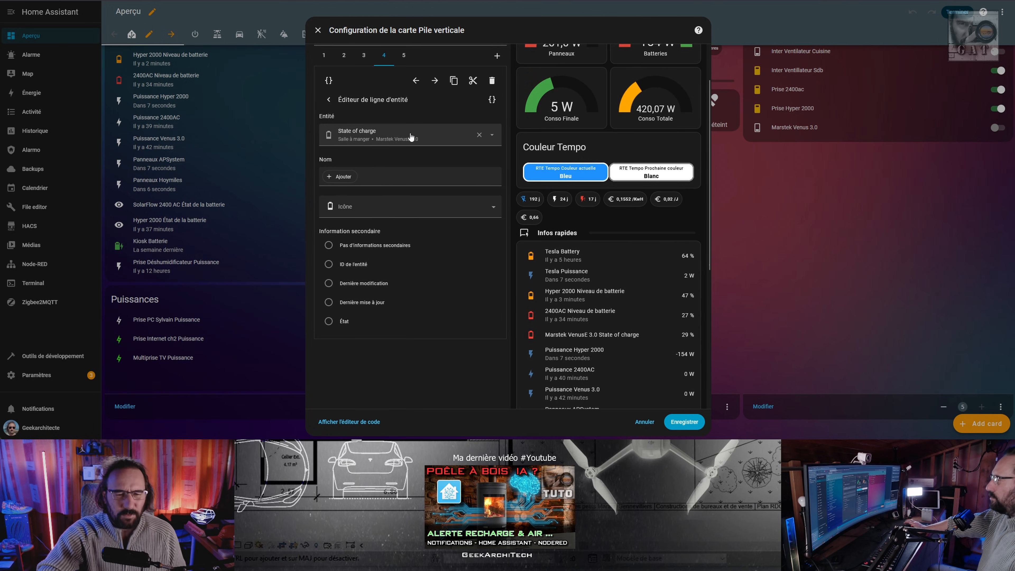
click(348, 179)
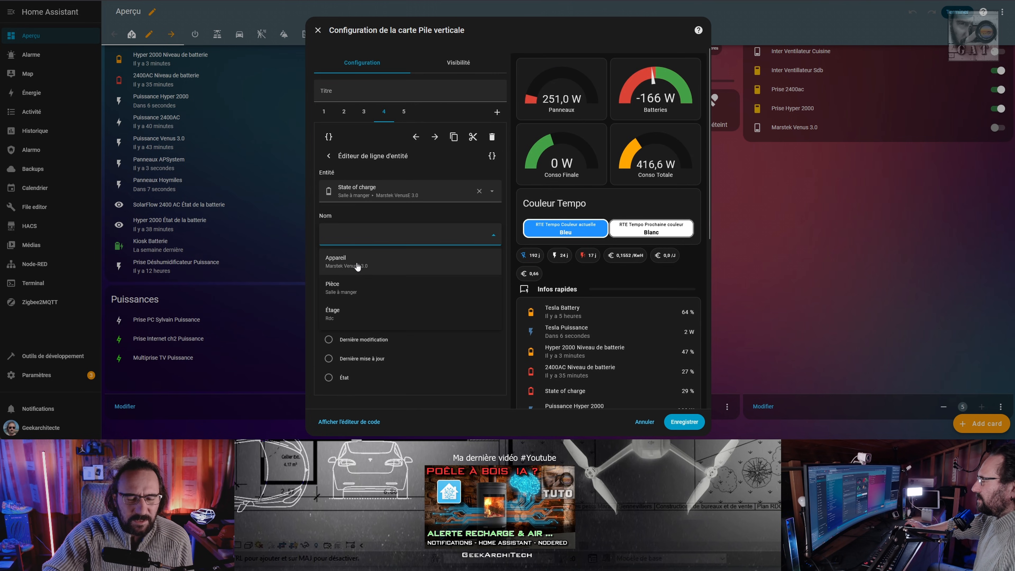
click(361, 263)
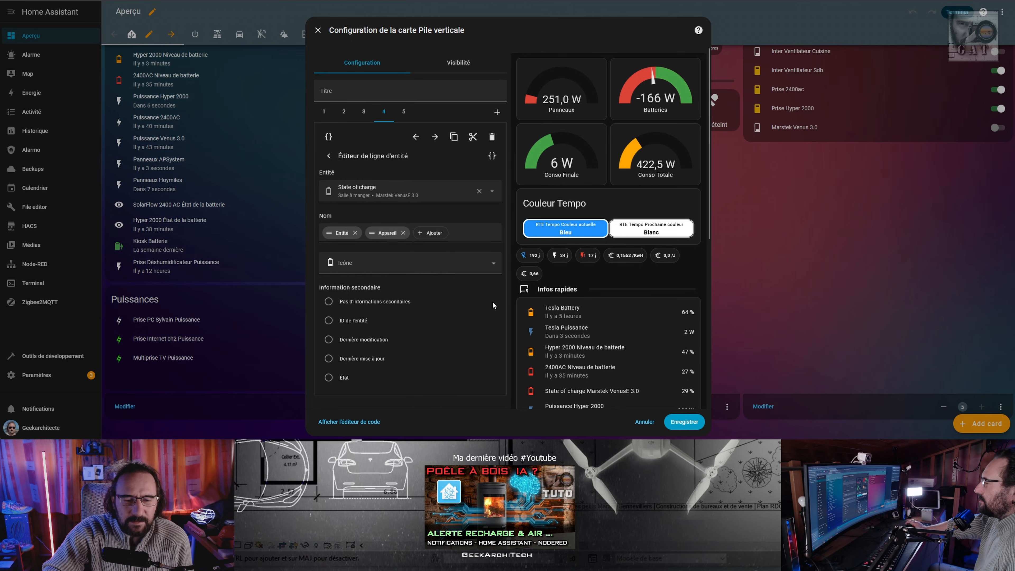
scroll(600, 326, down, 3)
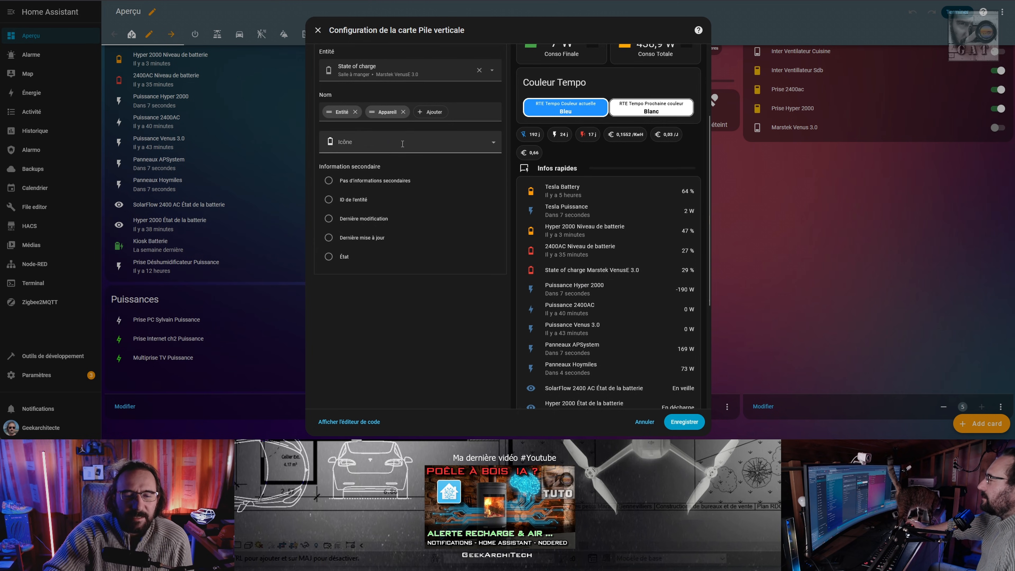
click(356, 112)
scroll(629, 320, down, 1)
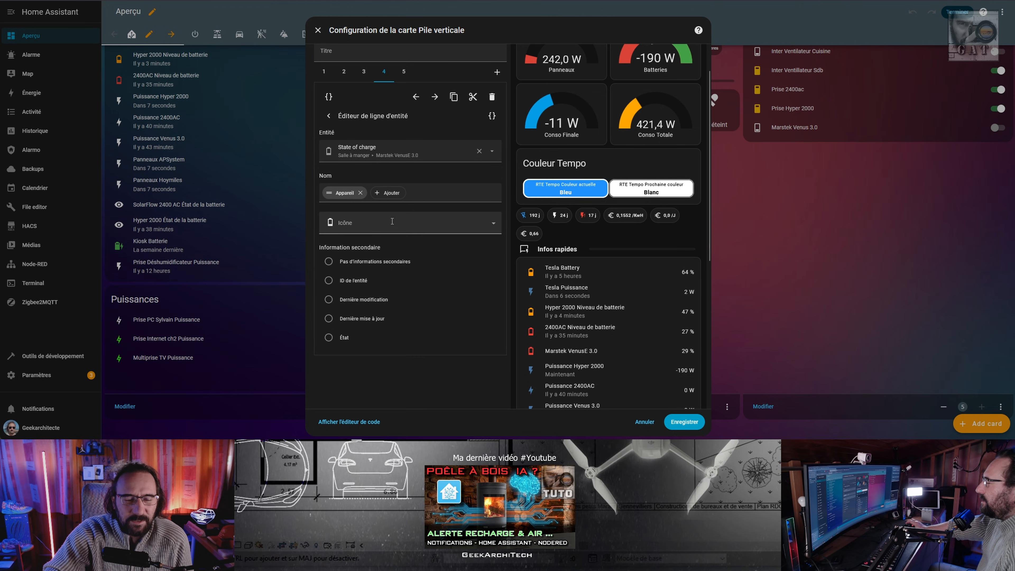
Set the row's secondary information to Dernière mise à jour, save the vertical stack card and finish editing the dashboard.
click(328, 319)
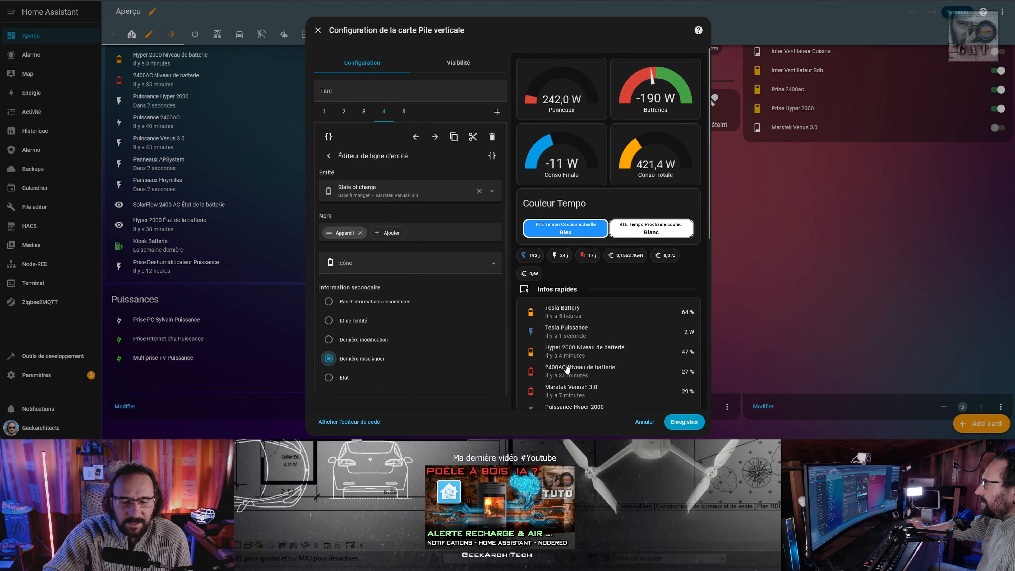
scroll(619, 350, down, 1)
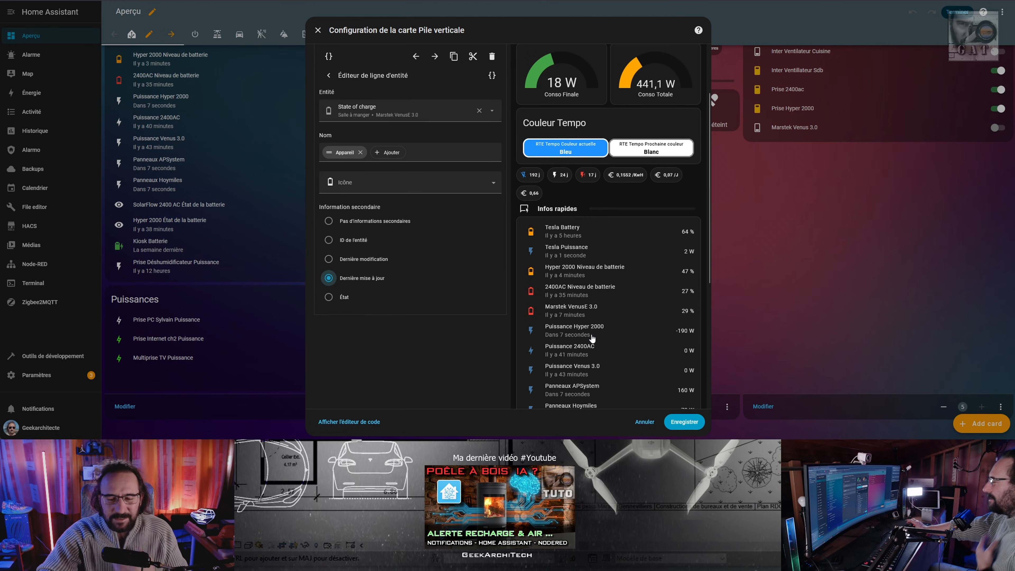
mouse_move(576, 320)
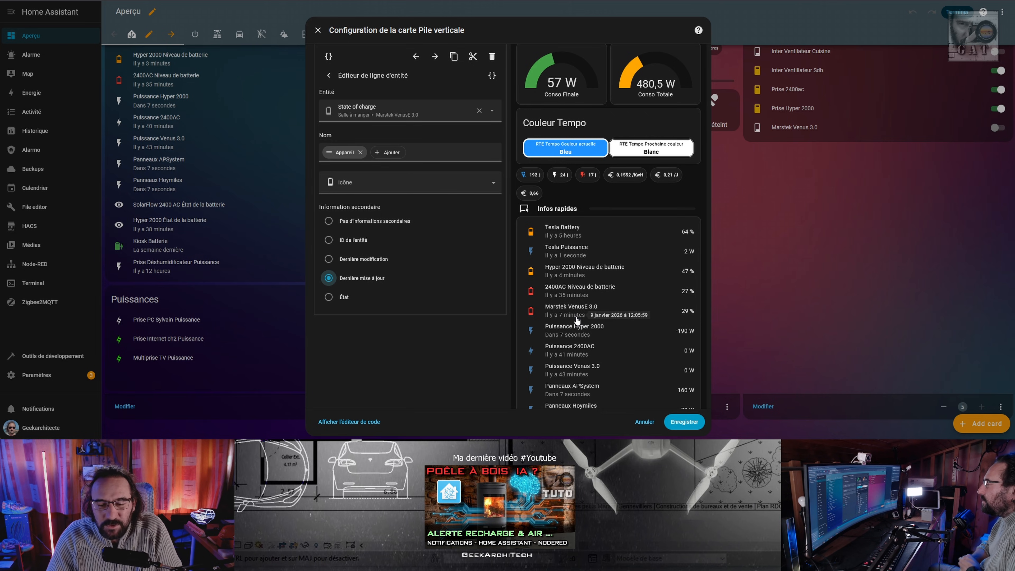
click(683, 422)
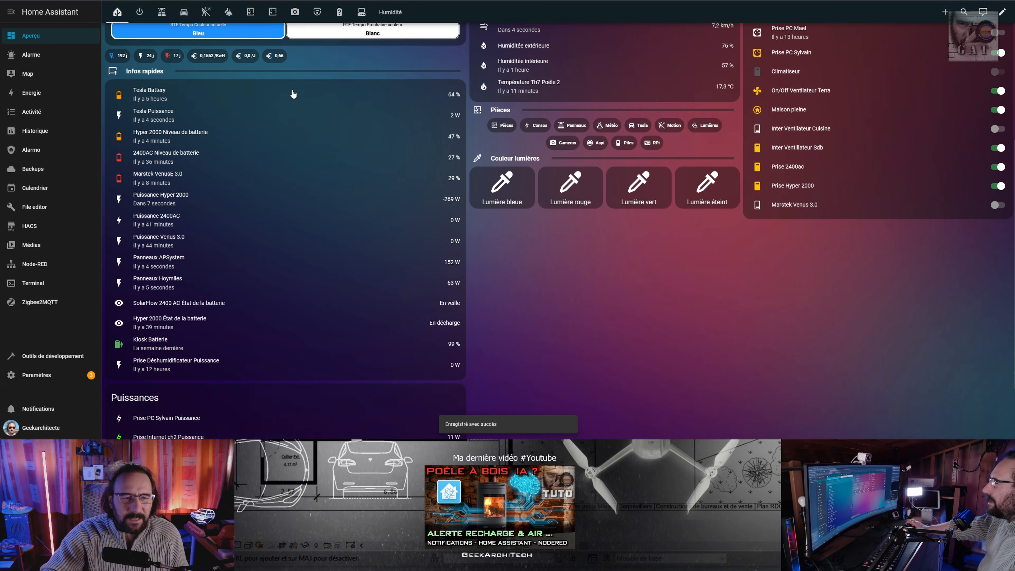
Return to the Marstek VenusE 3.0 device page and examine its sensors, including the Power history, grid totals and WiFi details.
click(535, 0)
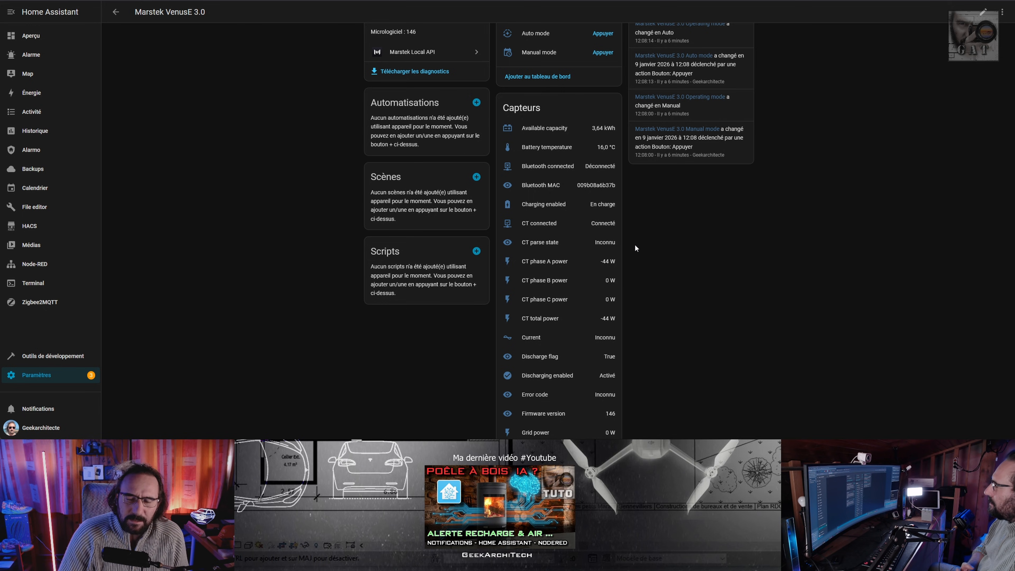
scroll(594, 294, down, 4)
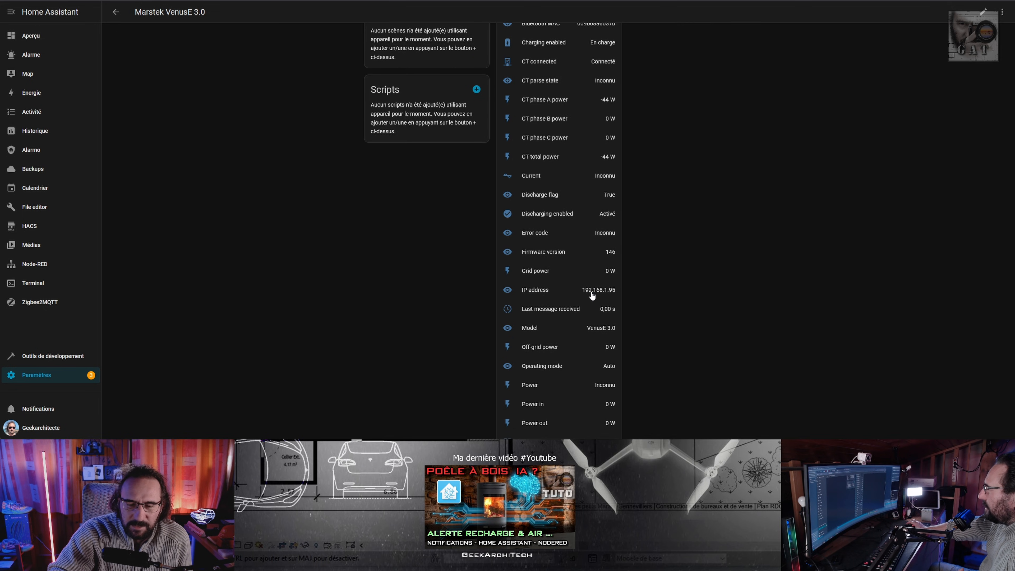
scroll(592, 296, down, 1)
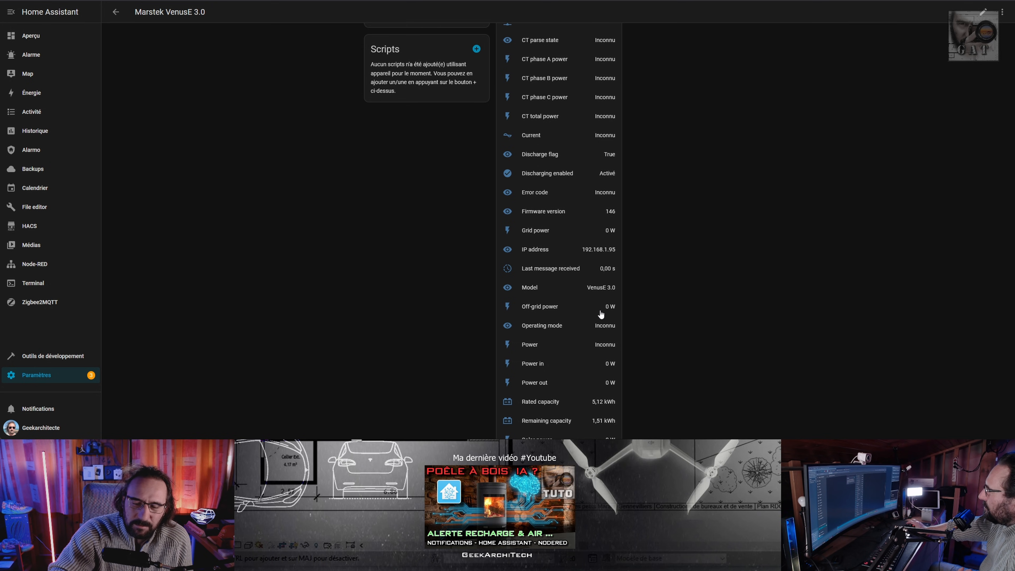
scroll(601, 314, down, 1)
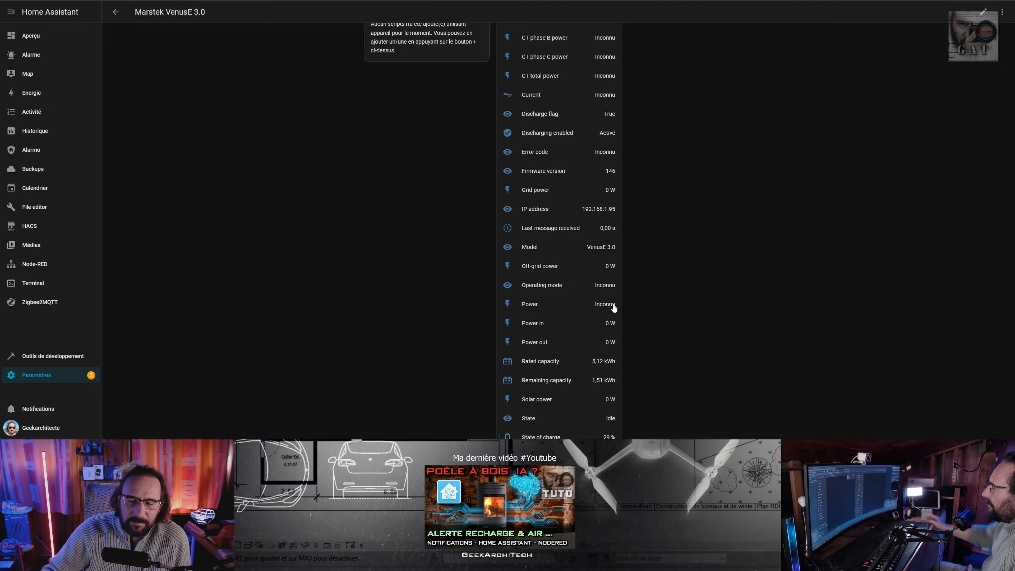
click(543, 304)
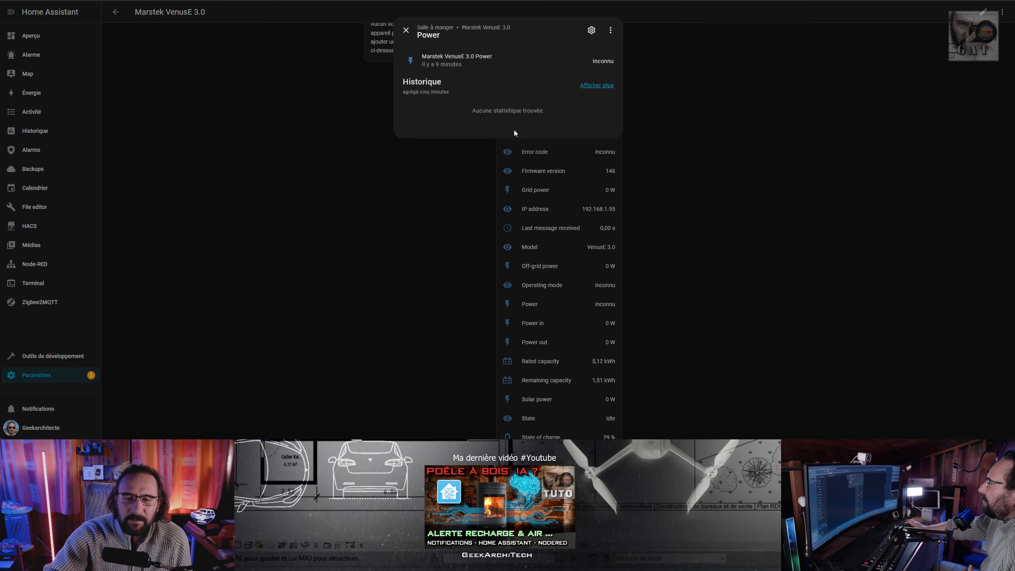
key(Escape)
scroll(573, 356, down, 3)
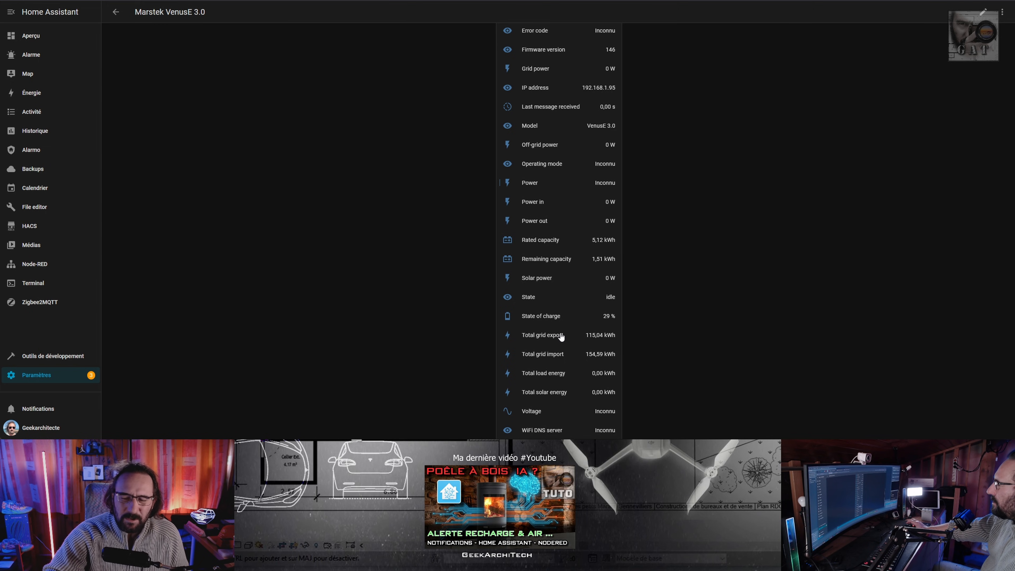
scroll(601, 151, down, 1)
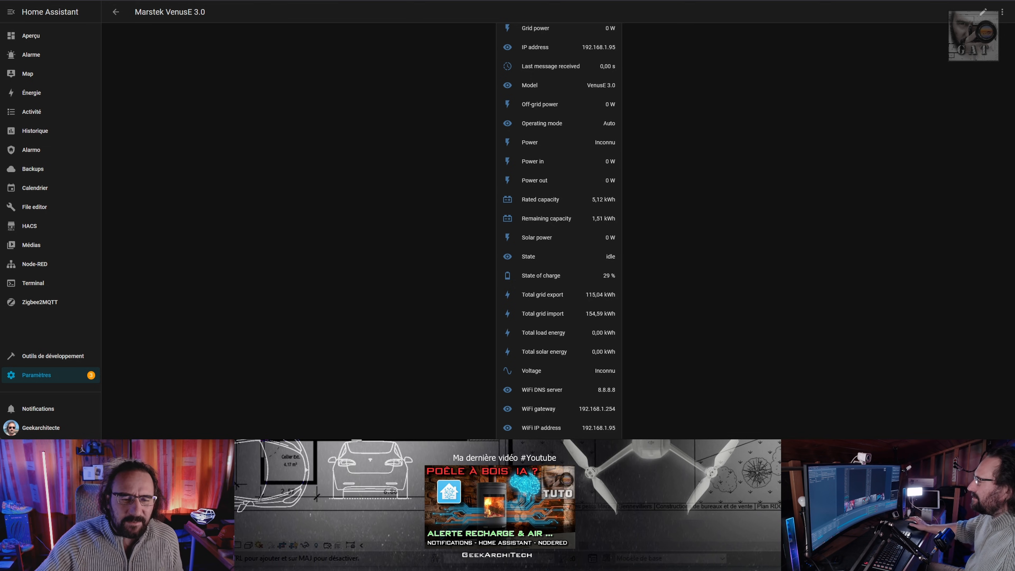
Open the developer tools' actions, search for "passive" and choose the Marstek Local API action Set Passive Mode.
click(19, 360)
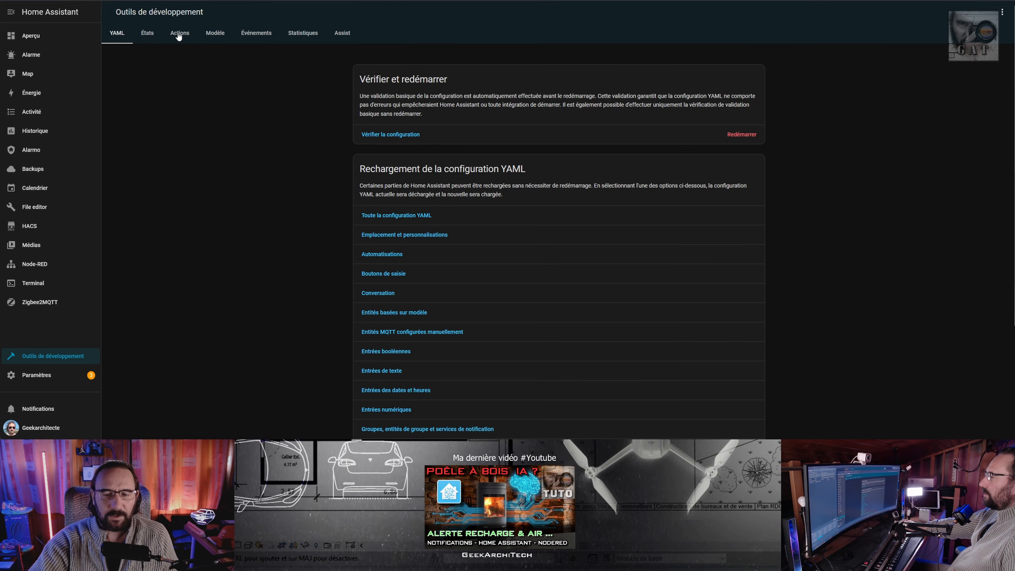
click(179, 34)
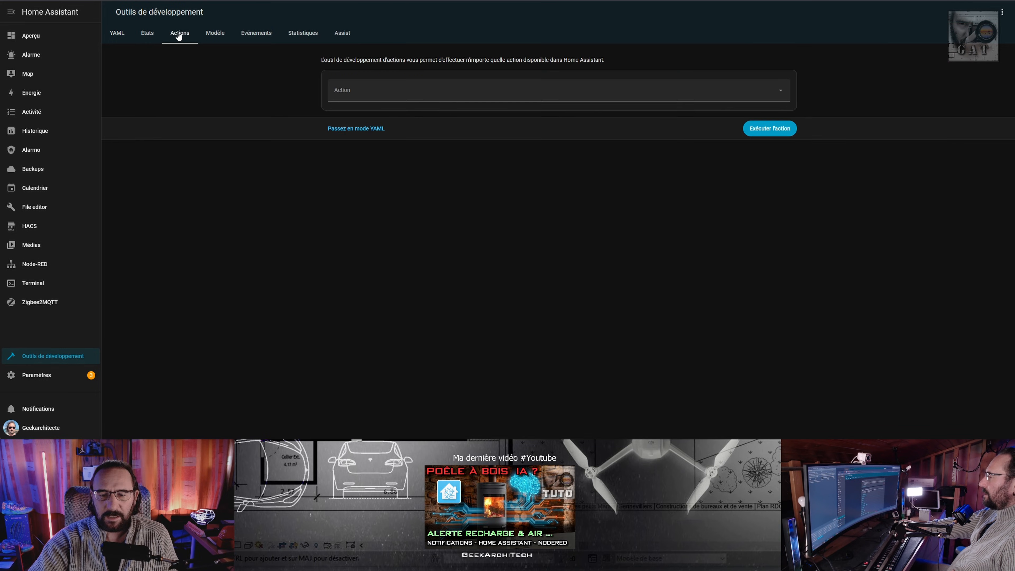
click(503, 96)
text(pa)
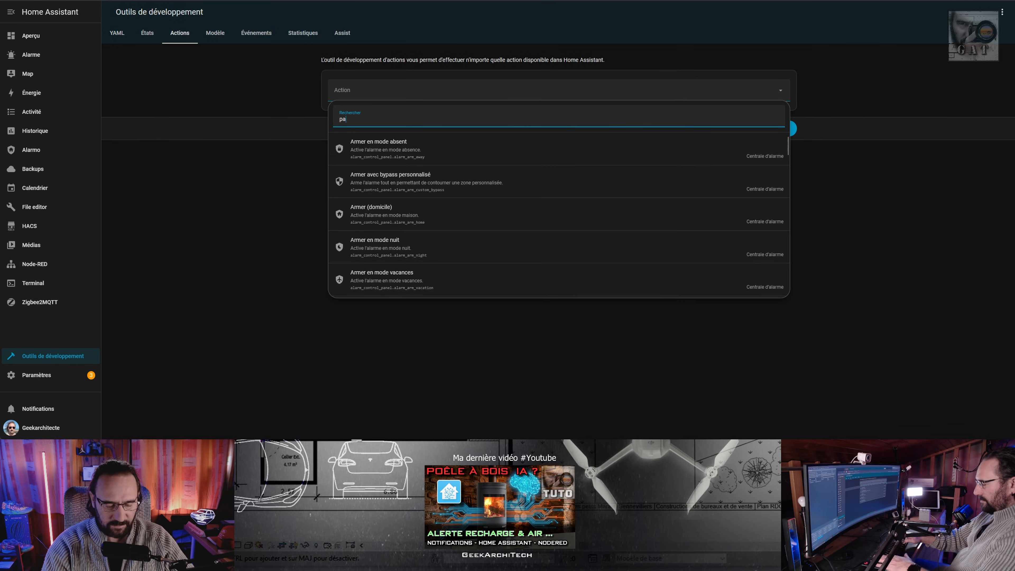
text(ssive)
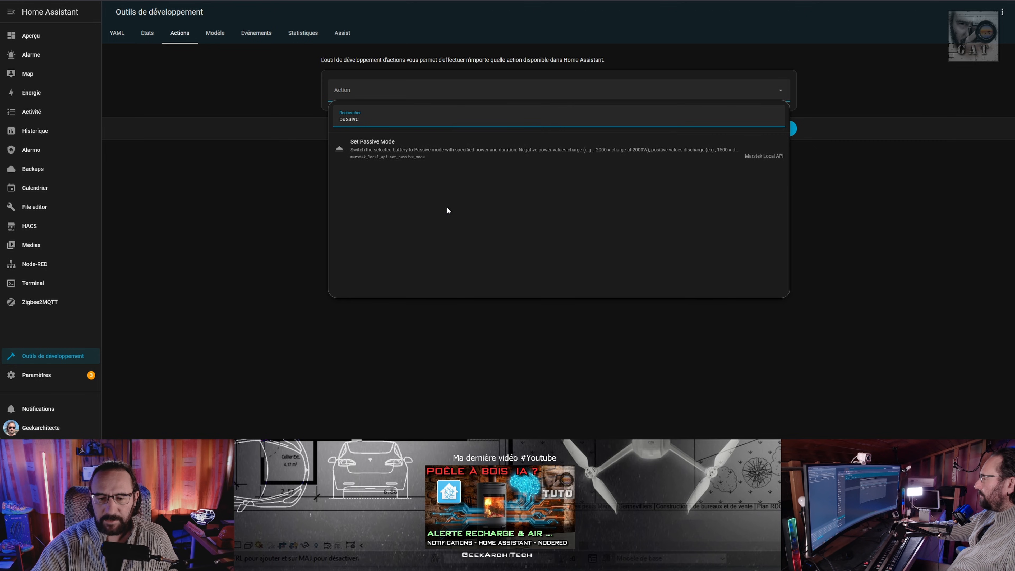
click(480, 151)
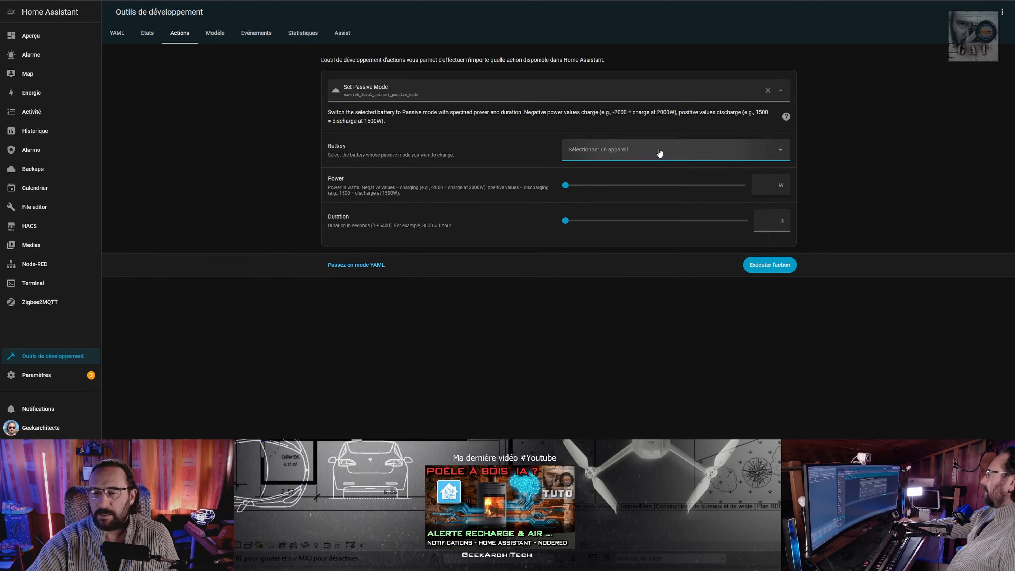
Run Set Passive Mode on the Marstek VenusE 3.0 with a power of -500 W and a duration of 300 s.
click(659, 152)
click(606, 209)
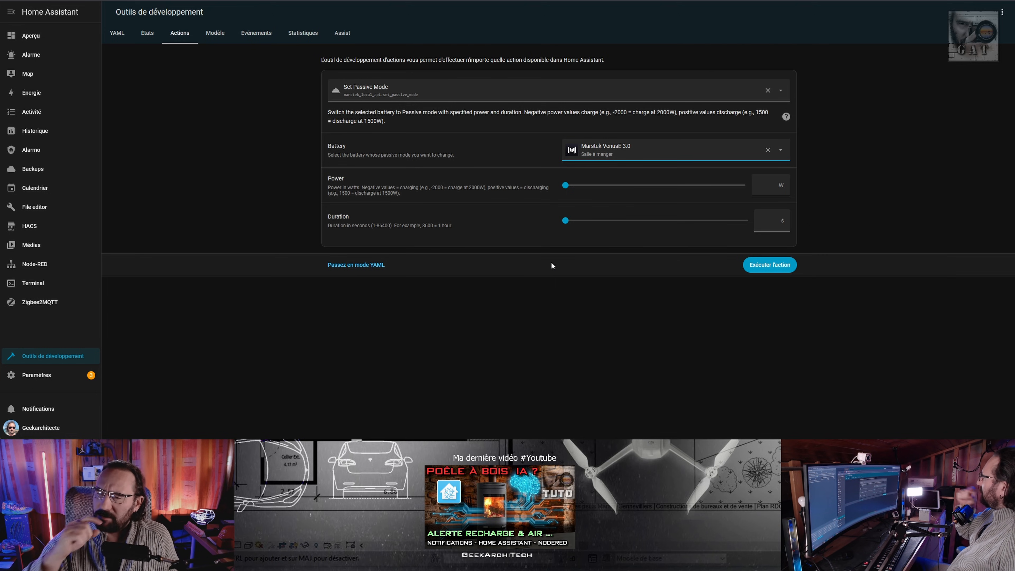
click(766, 186)
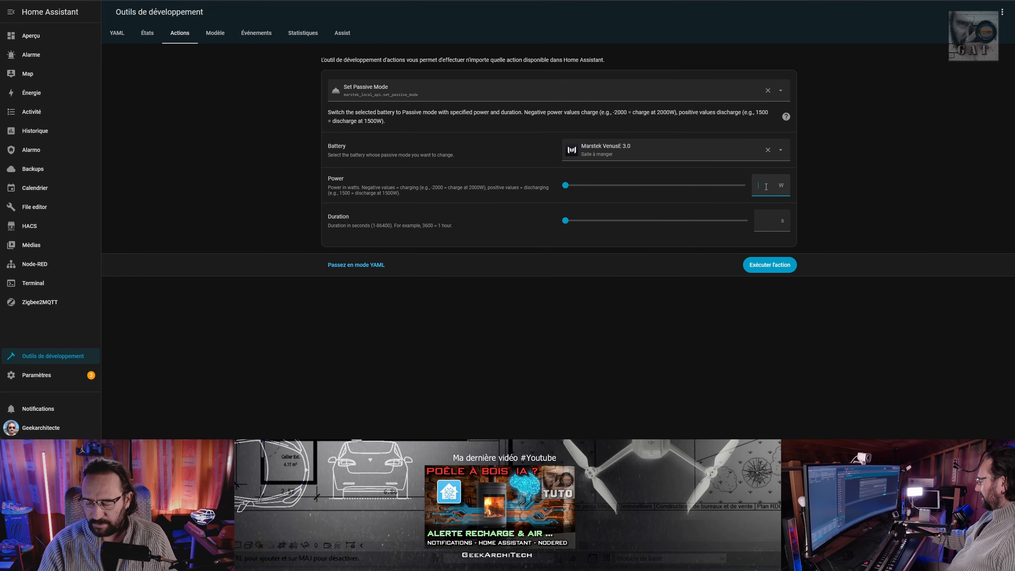
text(-500)
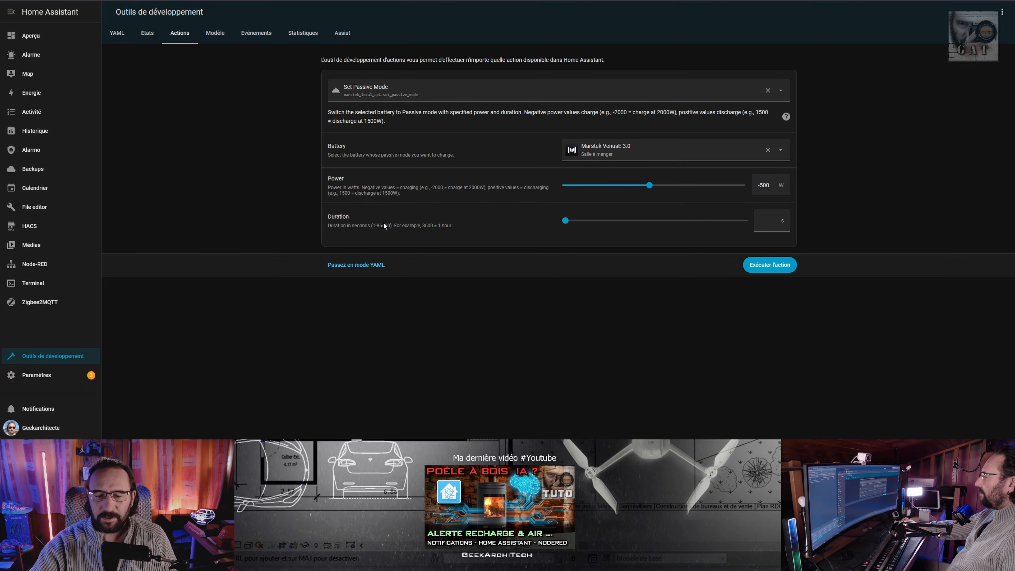
click(768, 219)
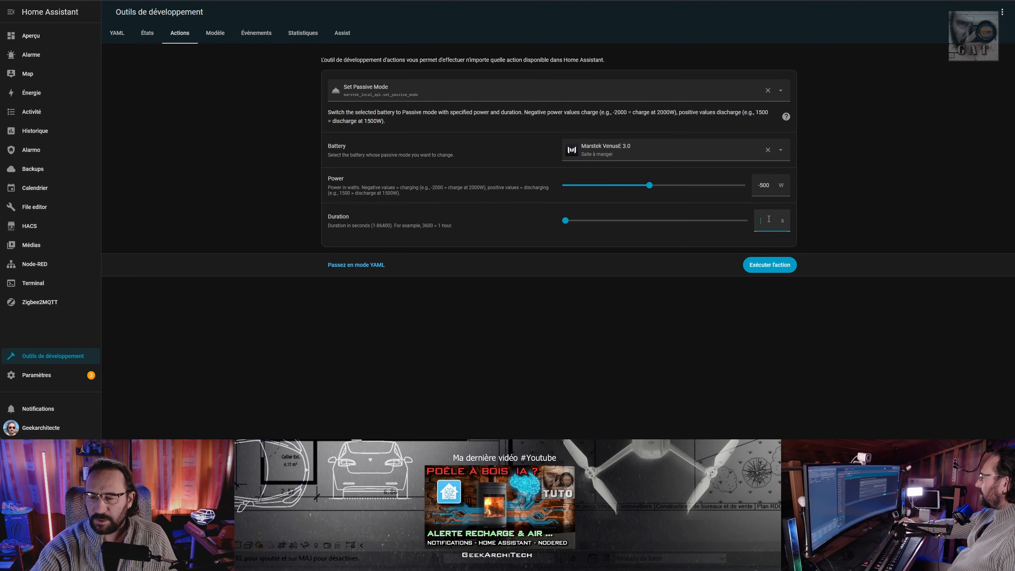
text(300)
click(555, 245)
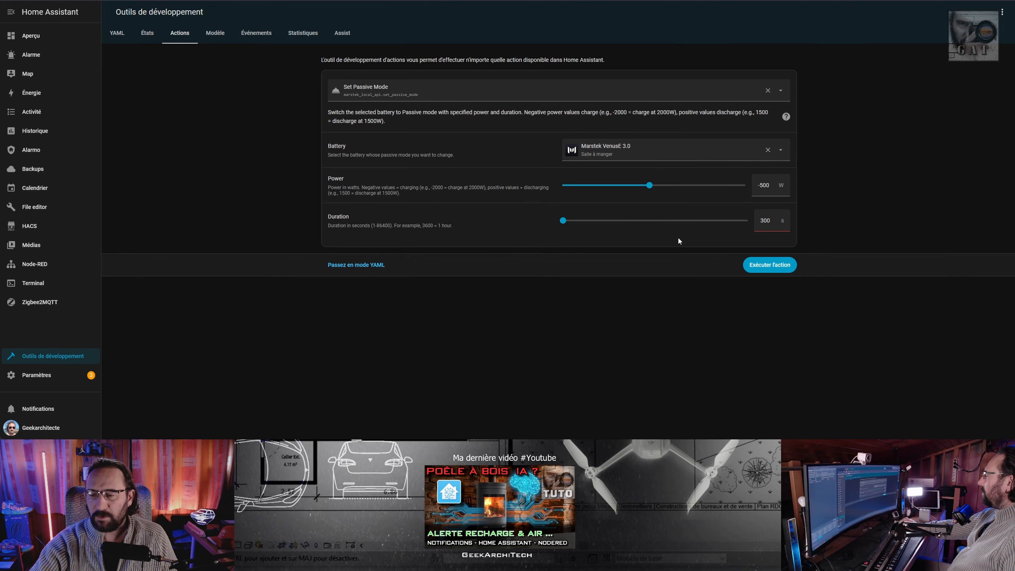
click(765, 268)
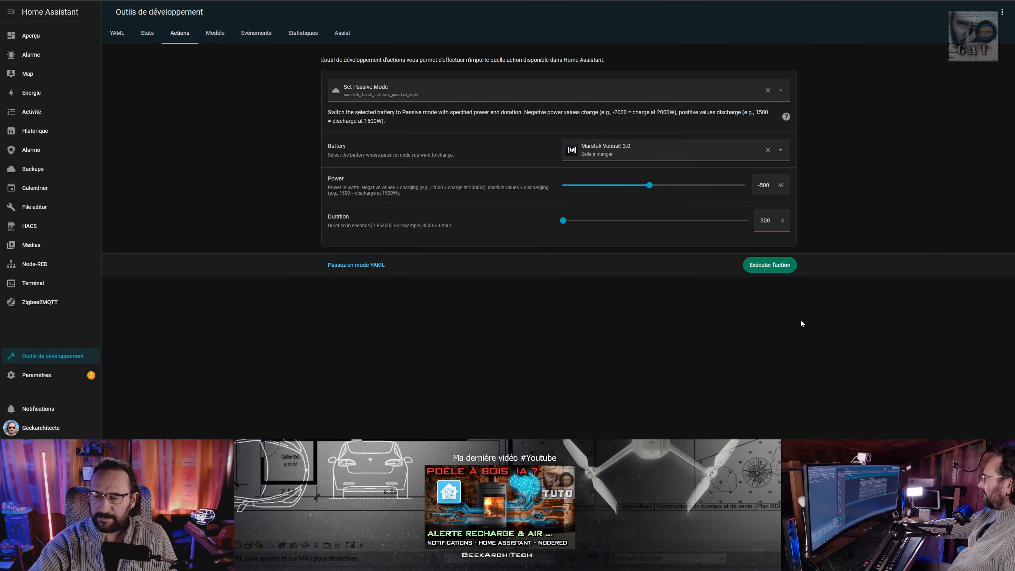
Return to the Marstek VenusE 3.0 device page and check its operating mode, grid power and other sensor readings.
click(33, 376)
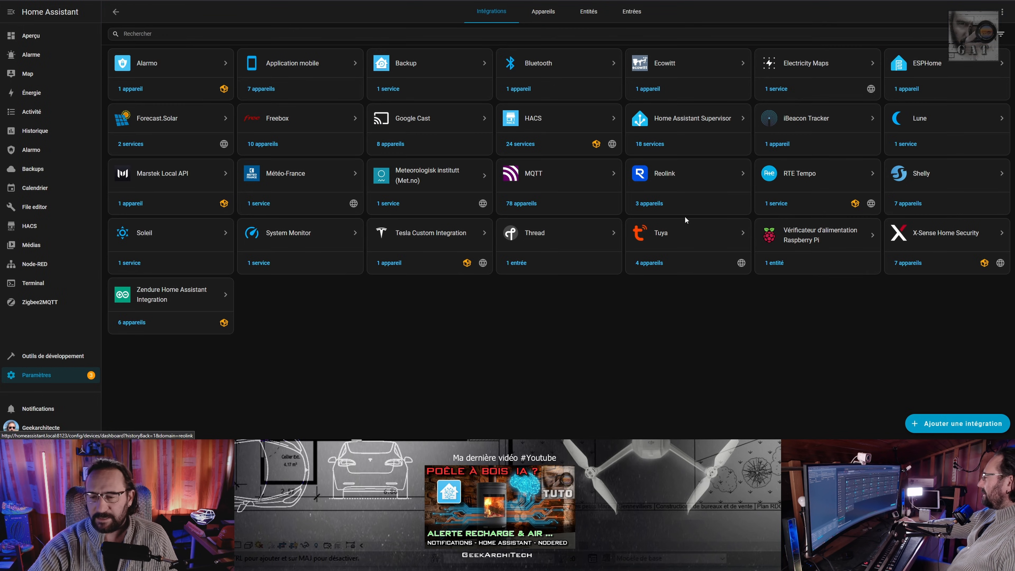
click(133, 204)
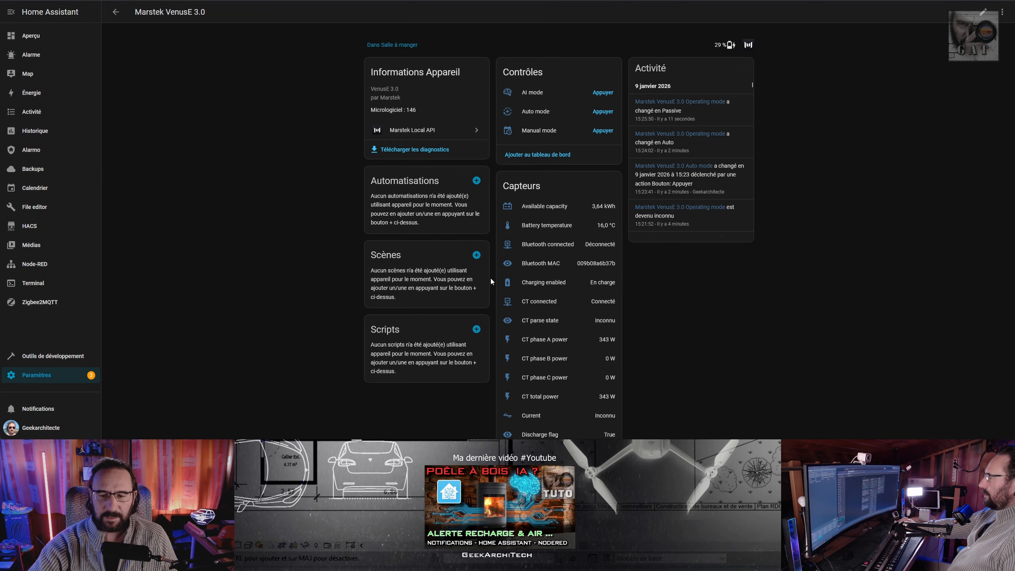
scroll(615, 287, down, 10)
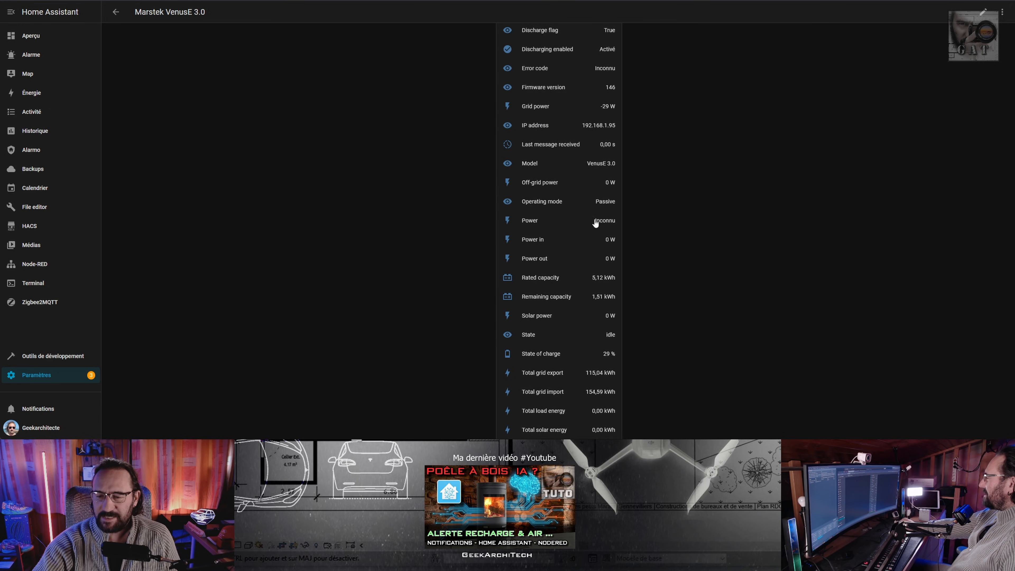
scroll(616, 99, down, 1)
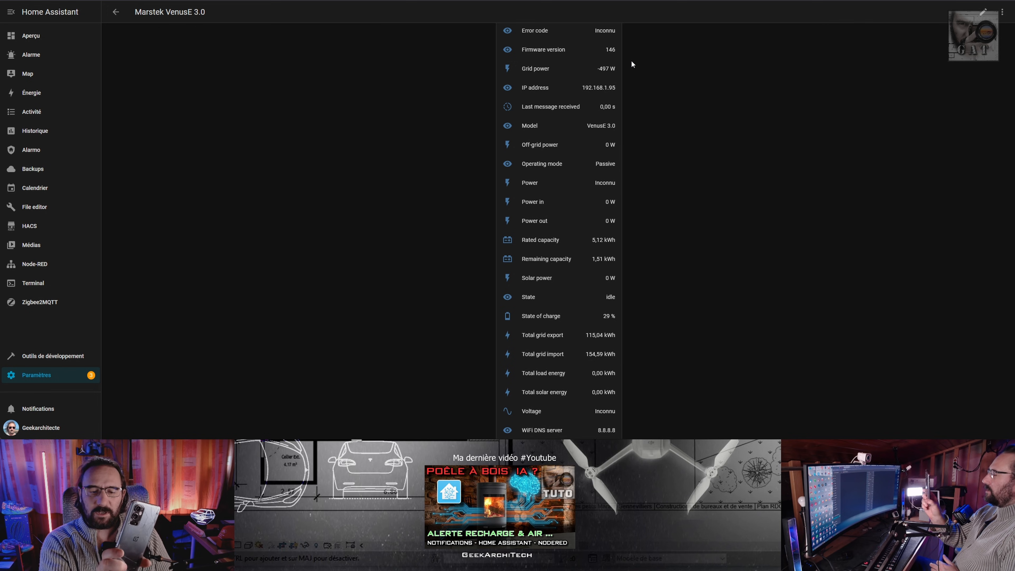
scroll(539, 218, up, 5)
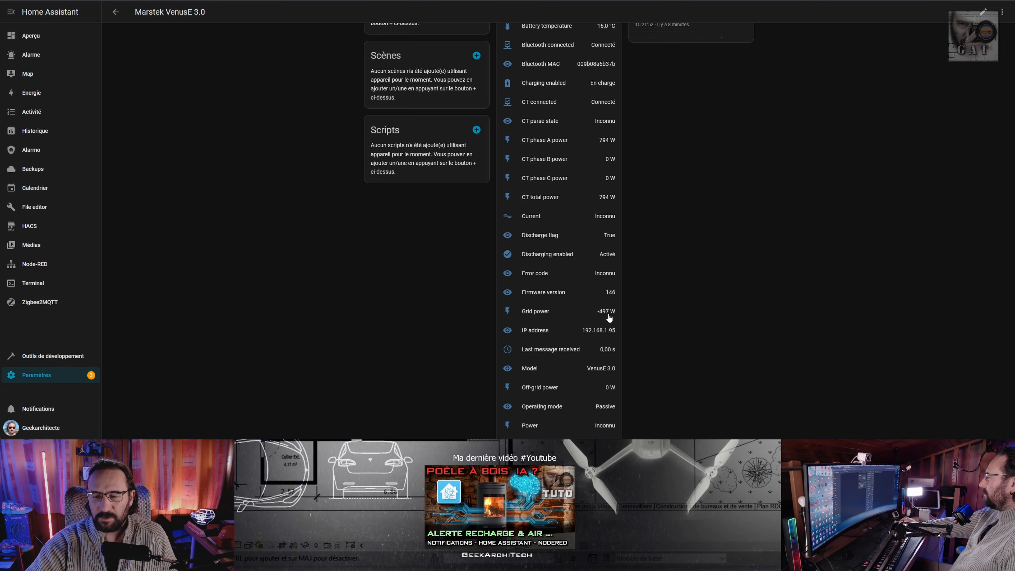
scroll(609, 317, down, 1)
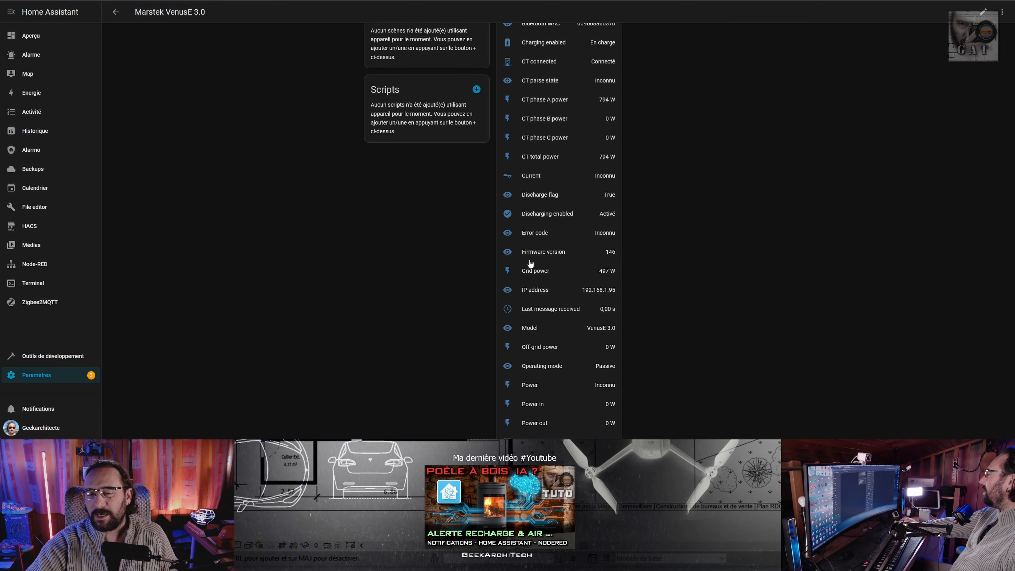
Open the Grid power sensor's settings and copy its entity ID.
click(541, 273)
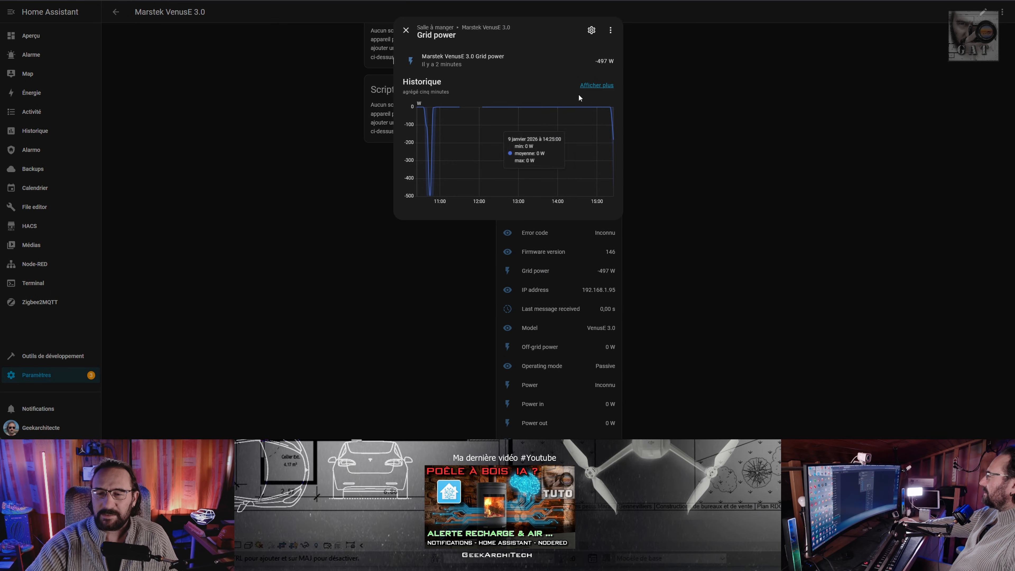
click(592, 31)
click(603, 162)
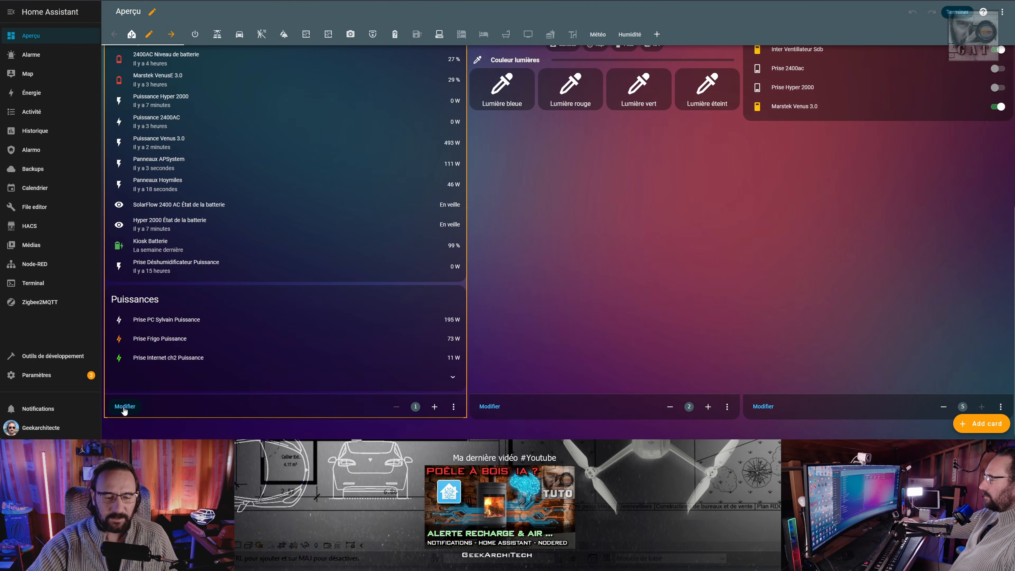
Inspect the Infos rapides entities in the overview dashboard's vertical stack card, including the battery and power rows.
click(124, 406)
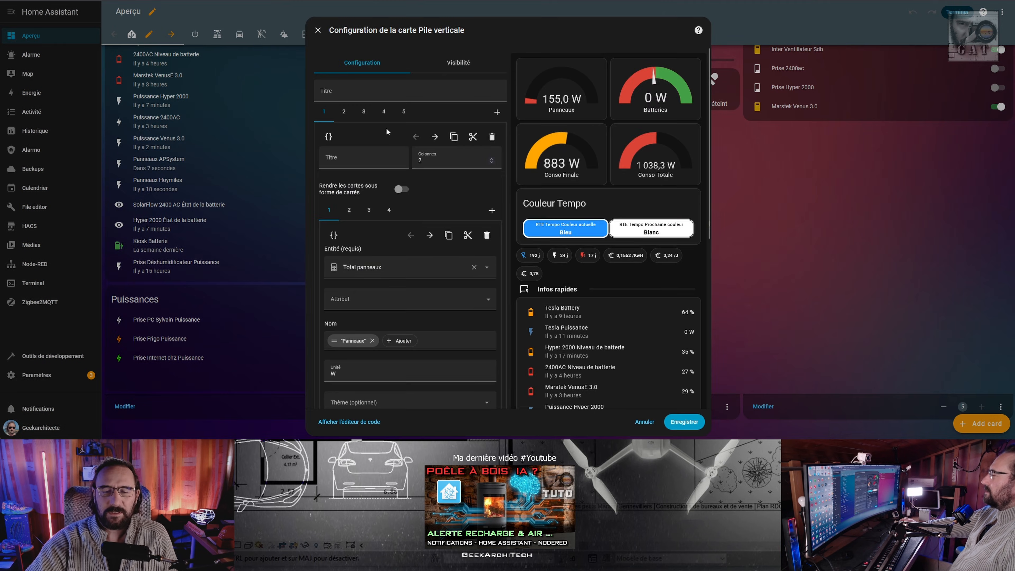
scroll(399, 200, down, 5)
click(363, 159)
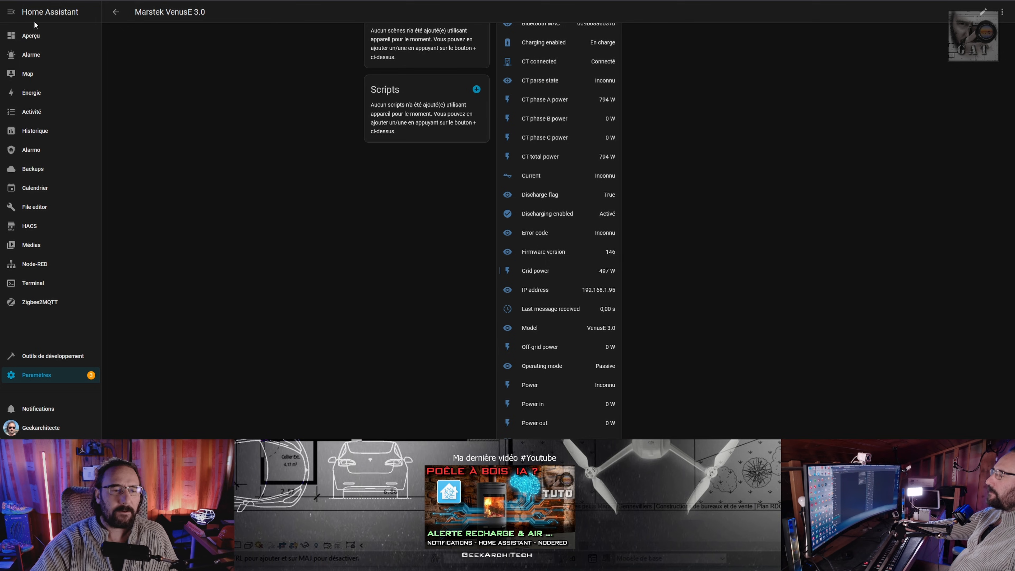
click(31, 93)
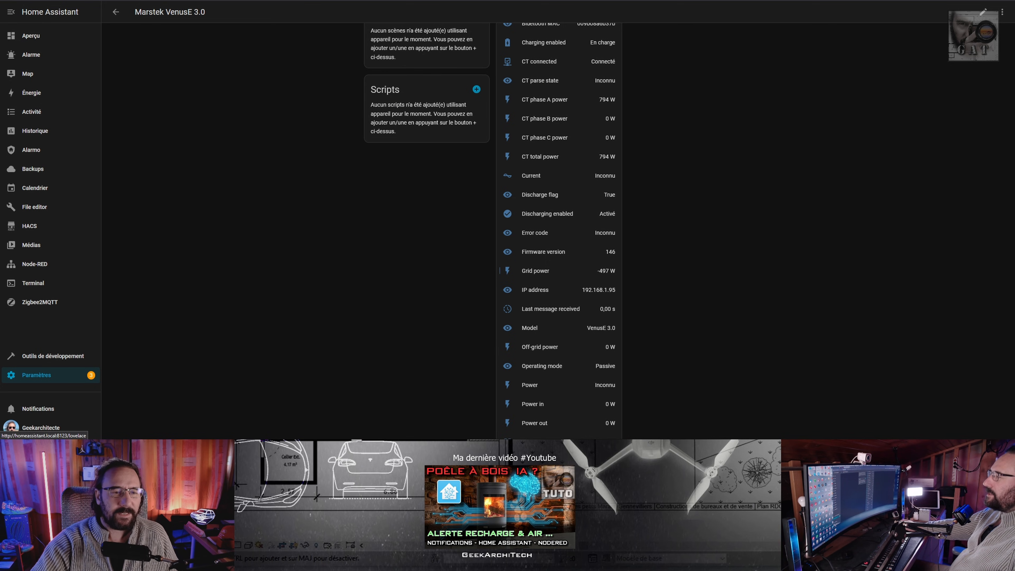
Open the Énergie dashboard from the list of dashboards in the settings and bring up its configuration.
click(38, 376)
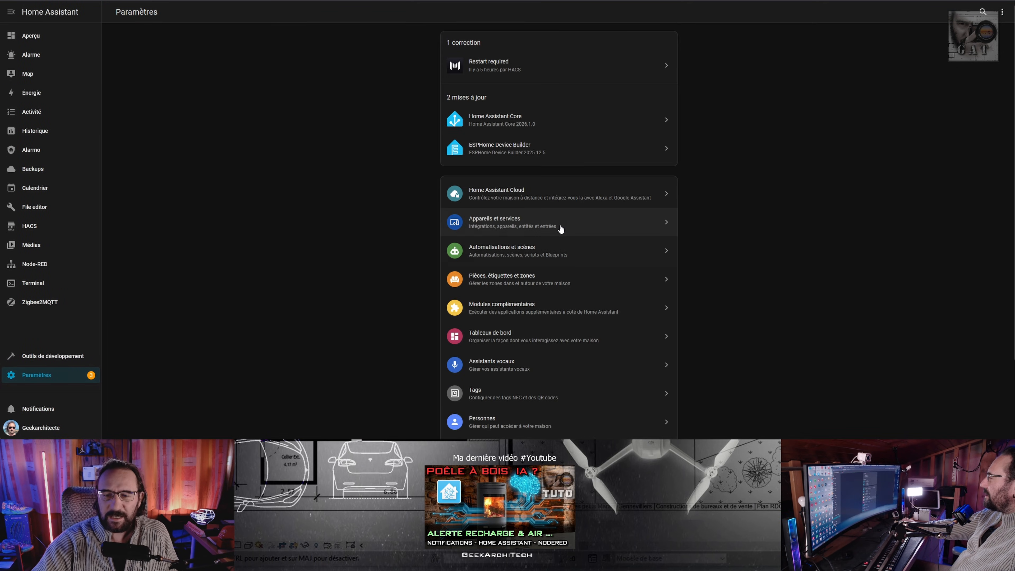
click(493, 335)
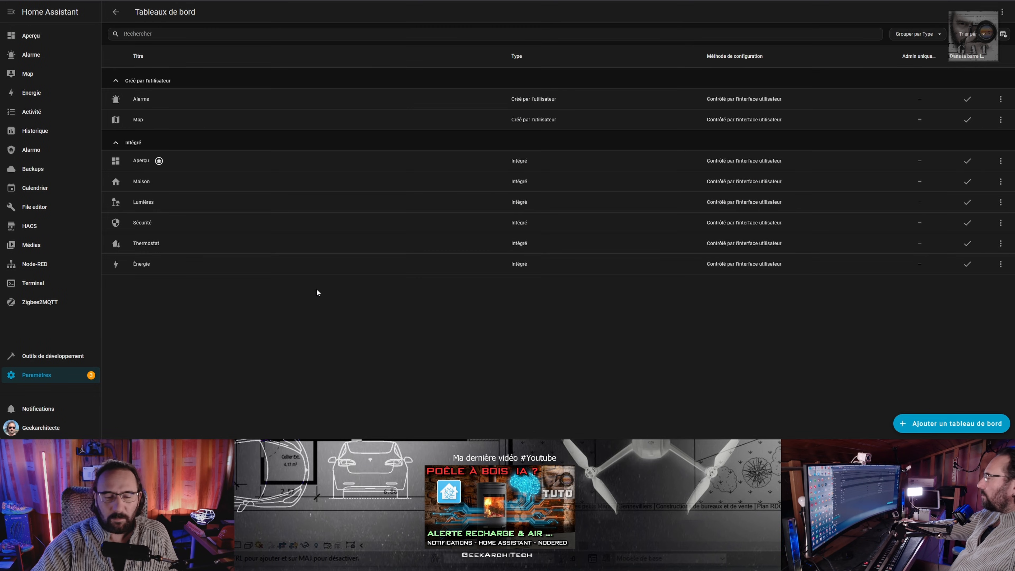
click(155, 265)
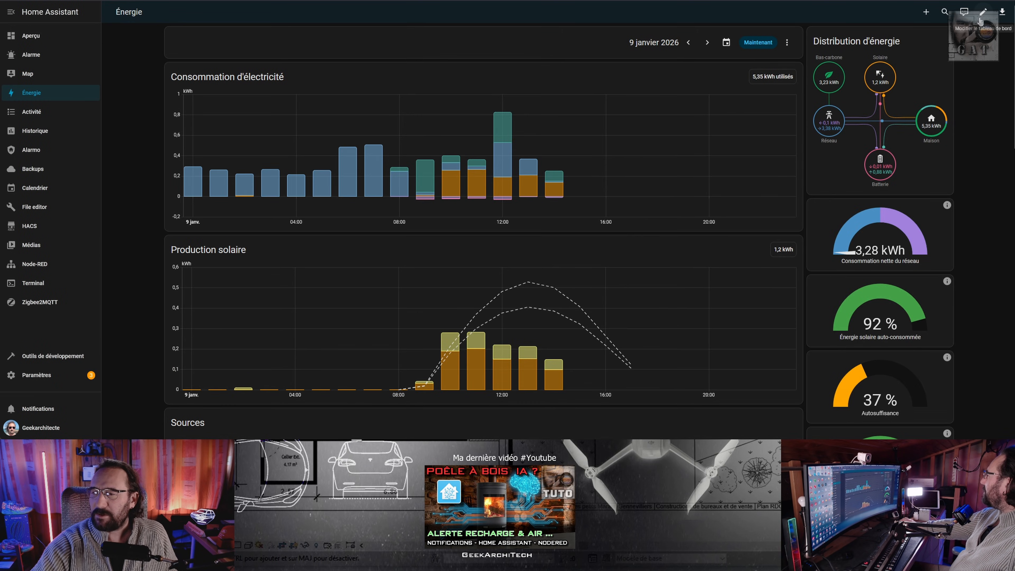
click(983, 12)
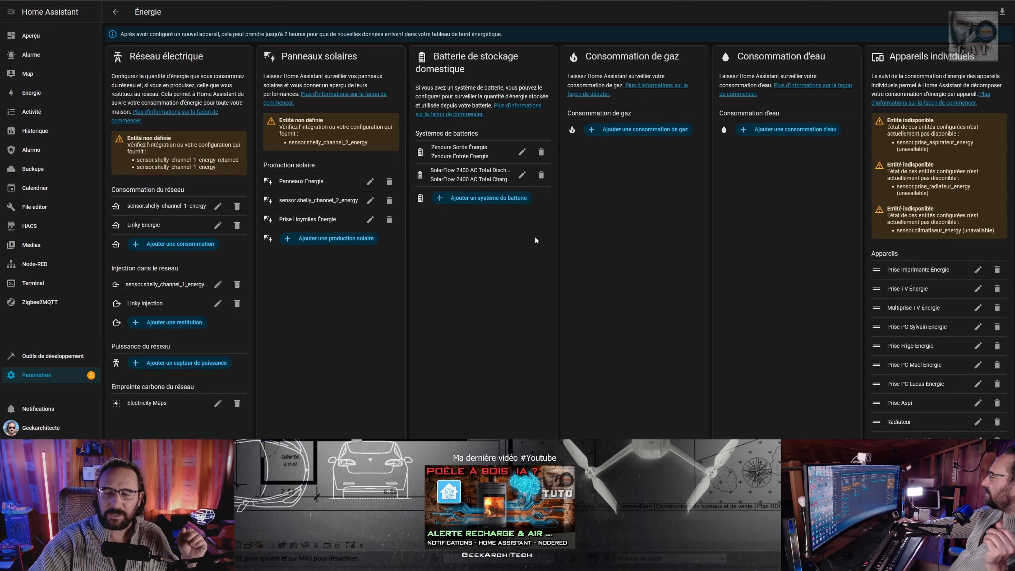
Start configuring a new home storage battery system and examine the choices for the Puissance de la batterie statistic.
click(517, 151)
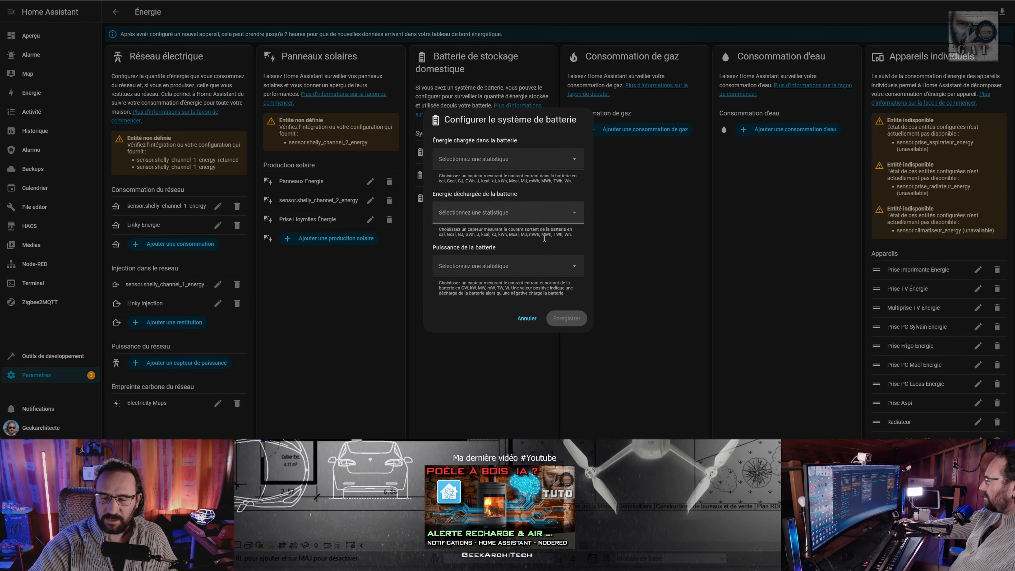
click(478, 272)
click(482, 305)
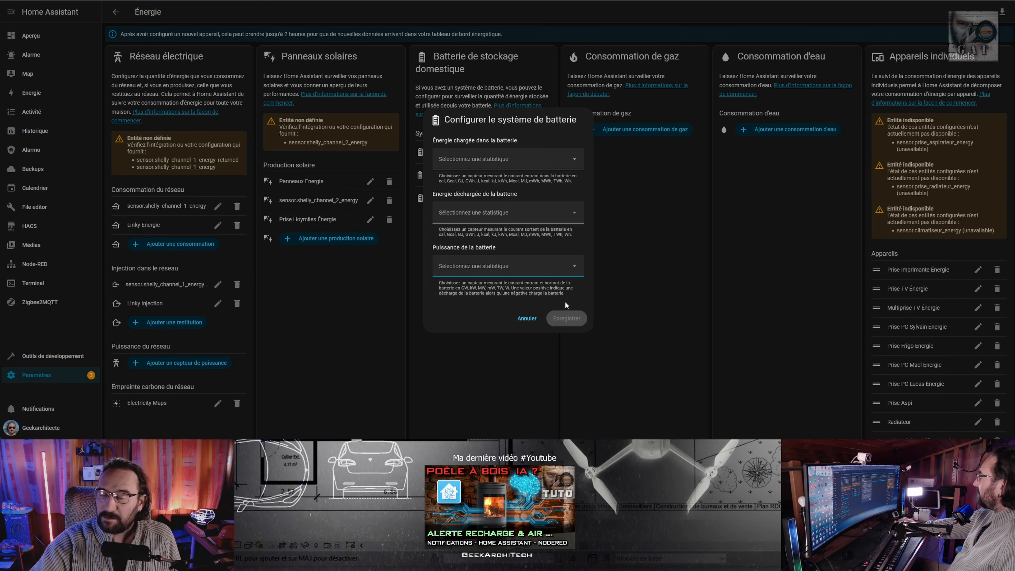
click(515, 266)
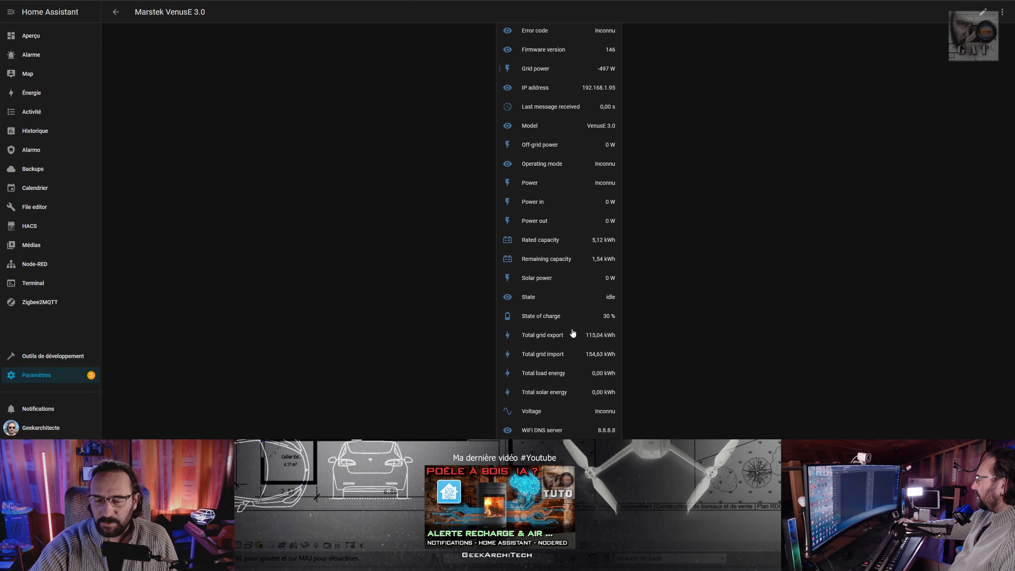
Copy the entity ID of the Marstek VenusE 3.0 Total solar energy sensor, update its settings and close its details.
click(555, 393)
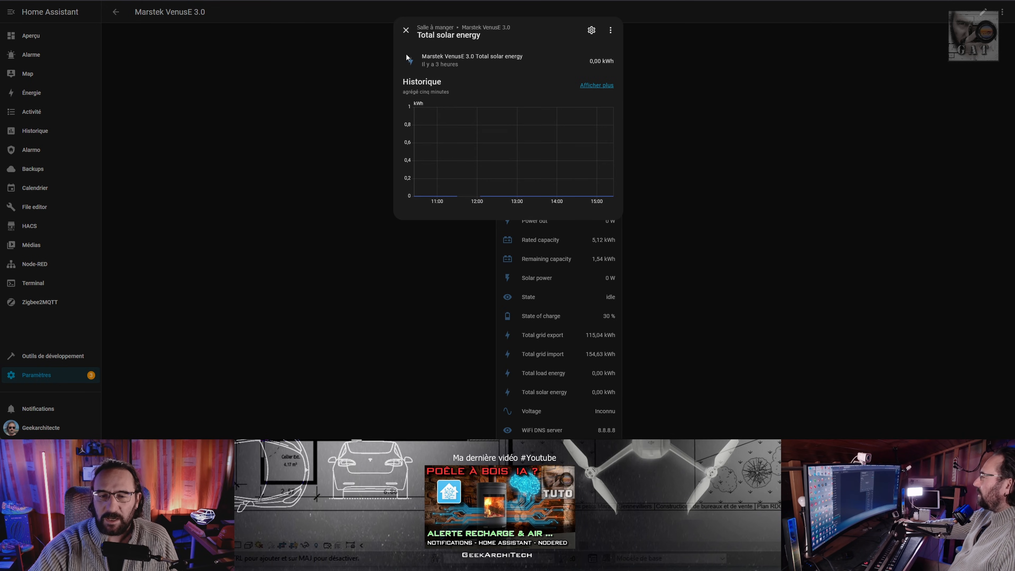
click(591, 30)
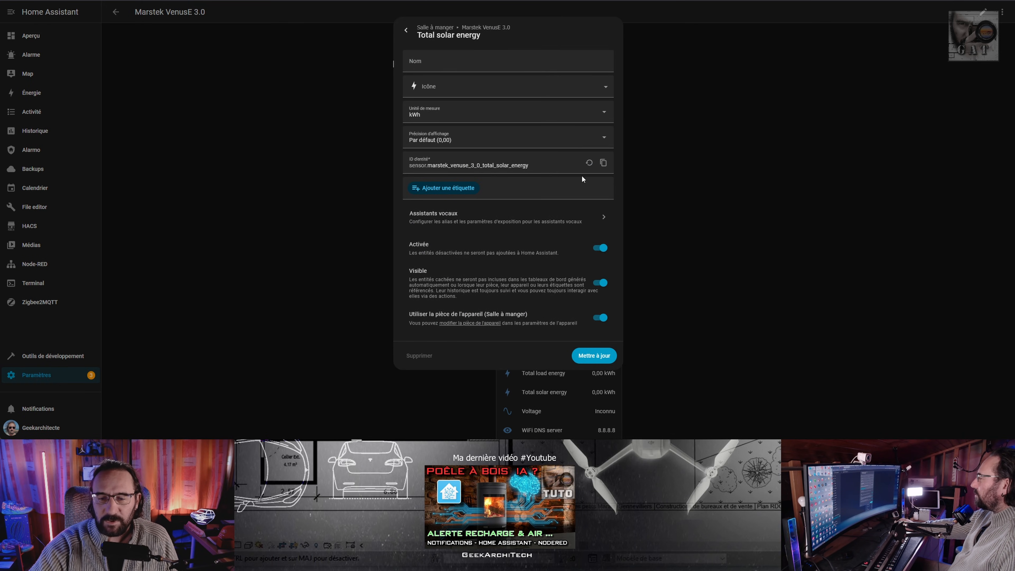
click(604, 162)
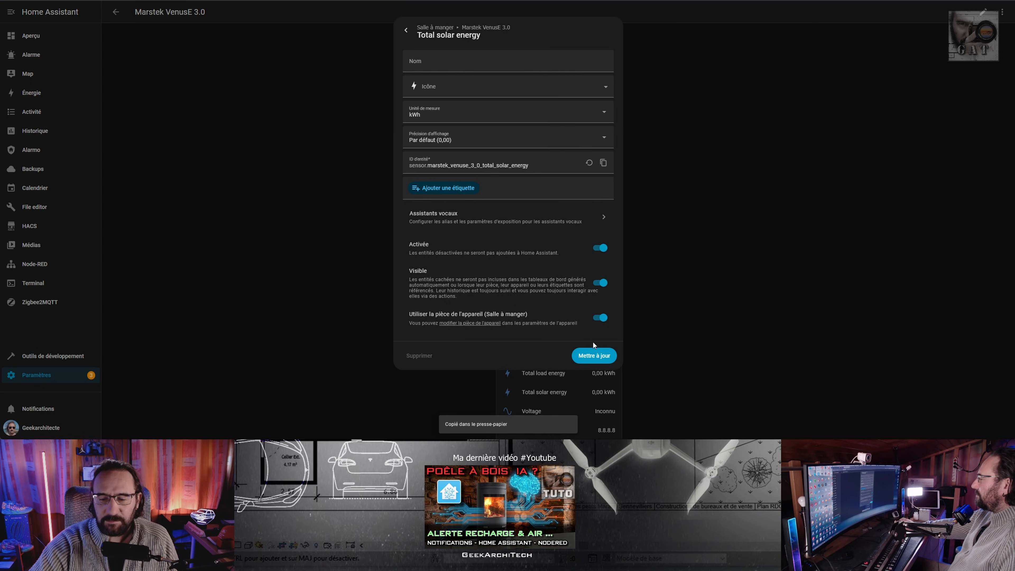
click(586, 356)
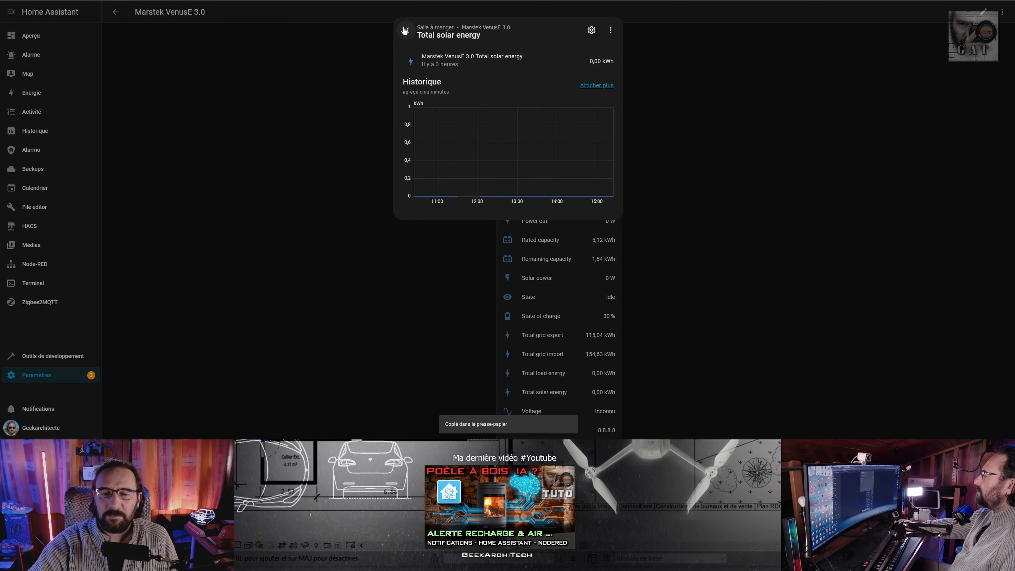
click(413, 29)
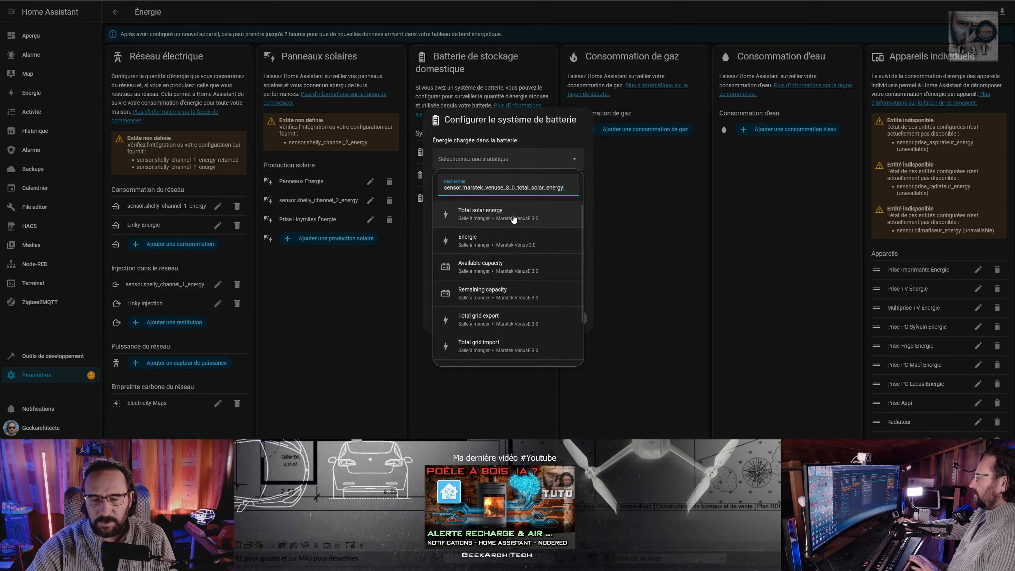
Add a home battery system using the Marstek VenusE 3.0 Total load energy and Total solar energy sensors, and view the Énergie dashboard's charts.
click(523, 218)
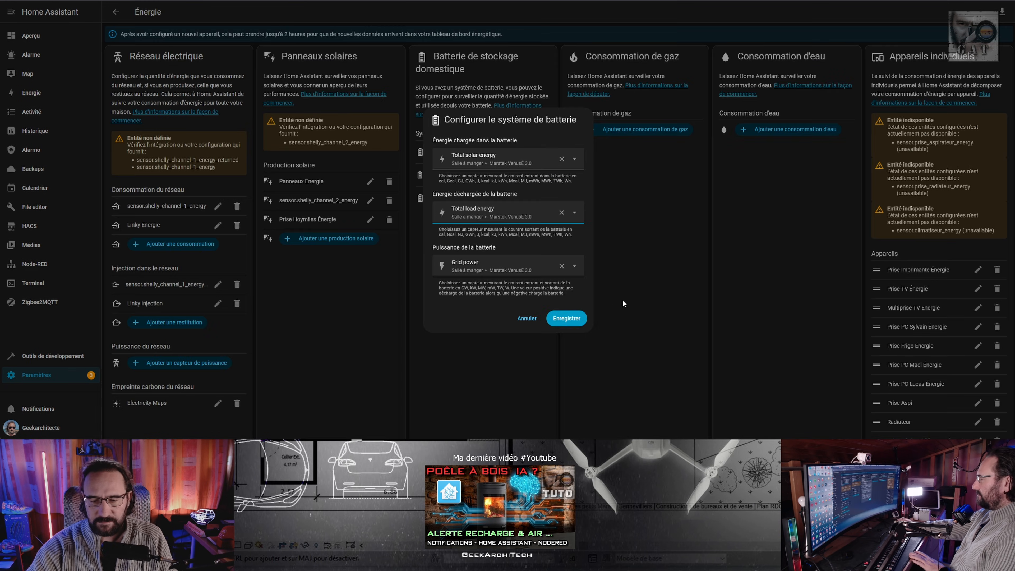
click(566, 319)
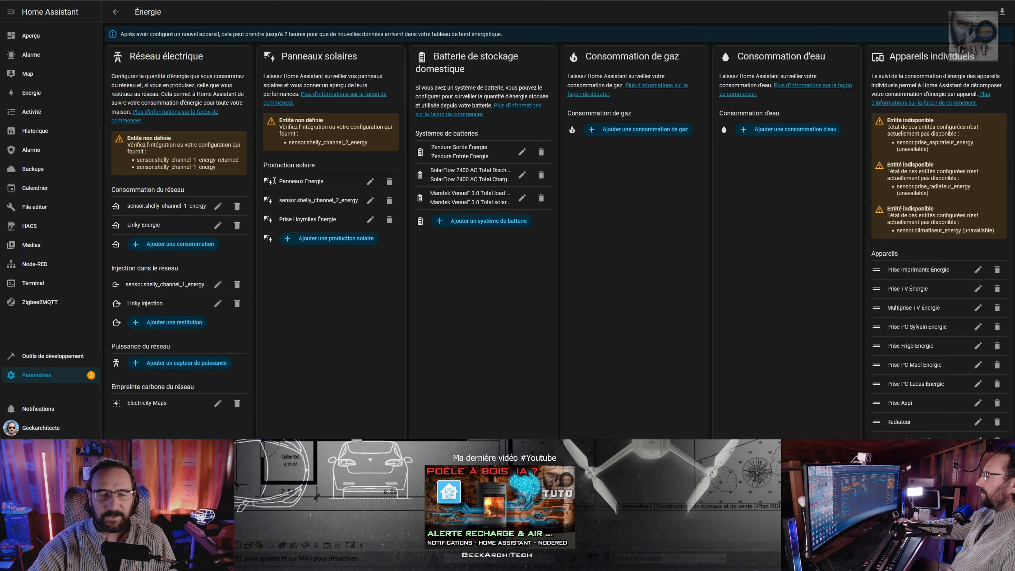
click(31, 93)
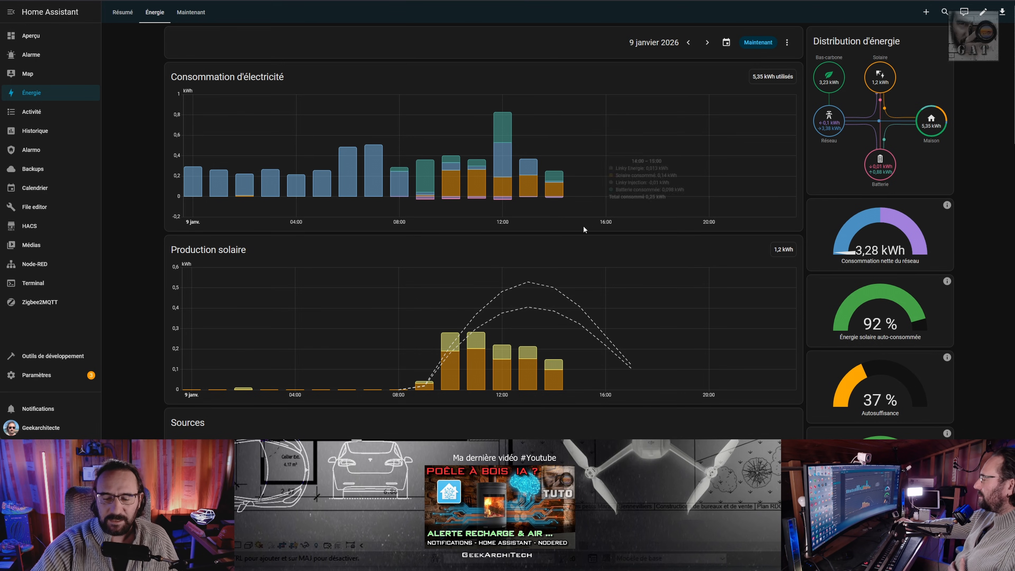
scroll(666, 213, down, 1)
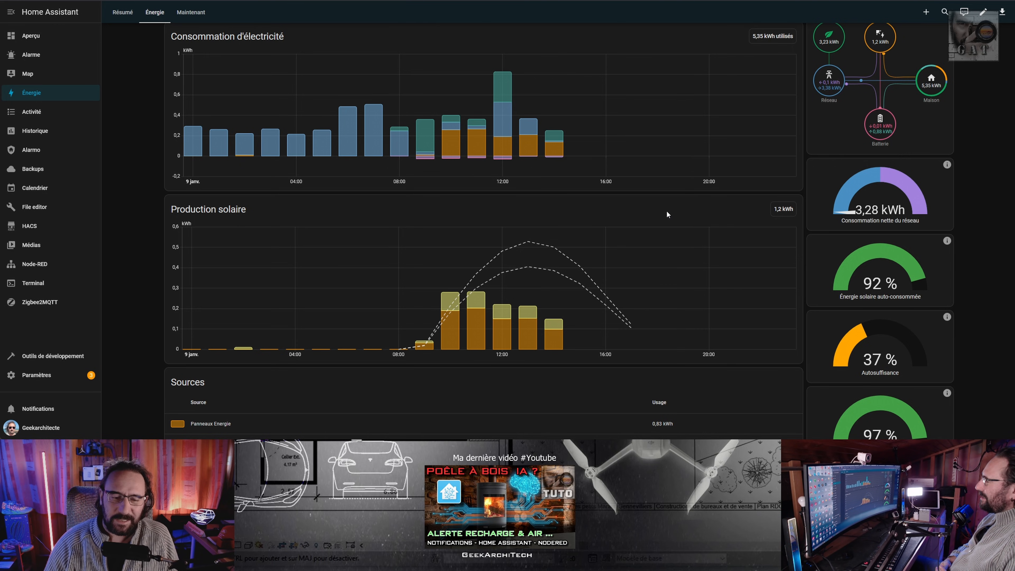
Review the Marstek VenusE 3.0 device's sensor list, including its operating mode, power and total energy rows.
scroll(381, 170, down, 3)
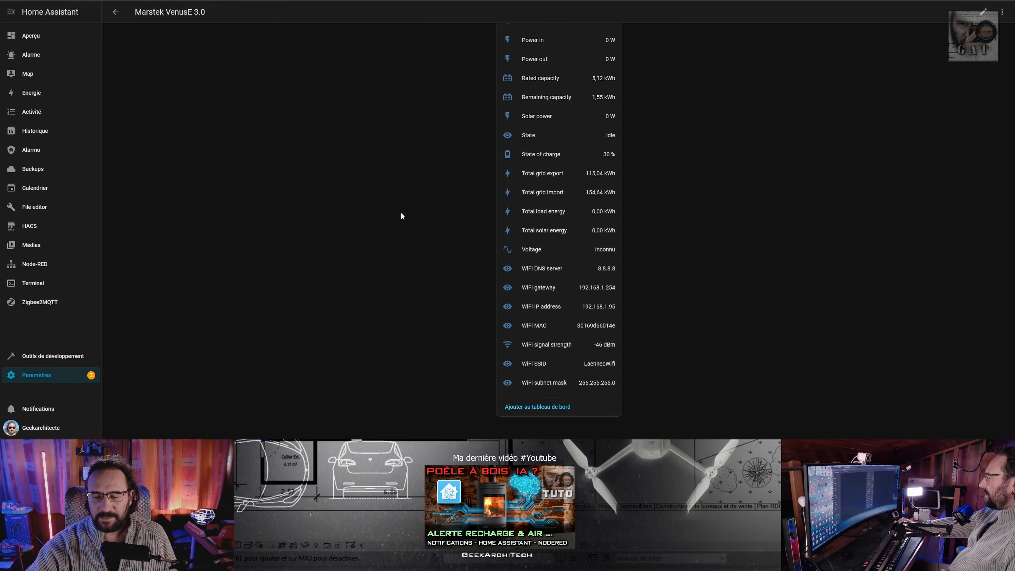
scroll(400, 214, up, 10)
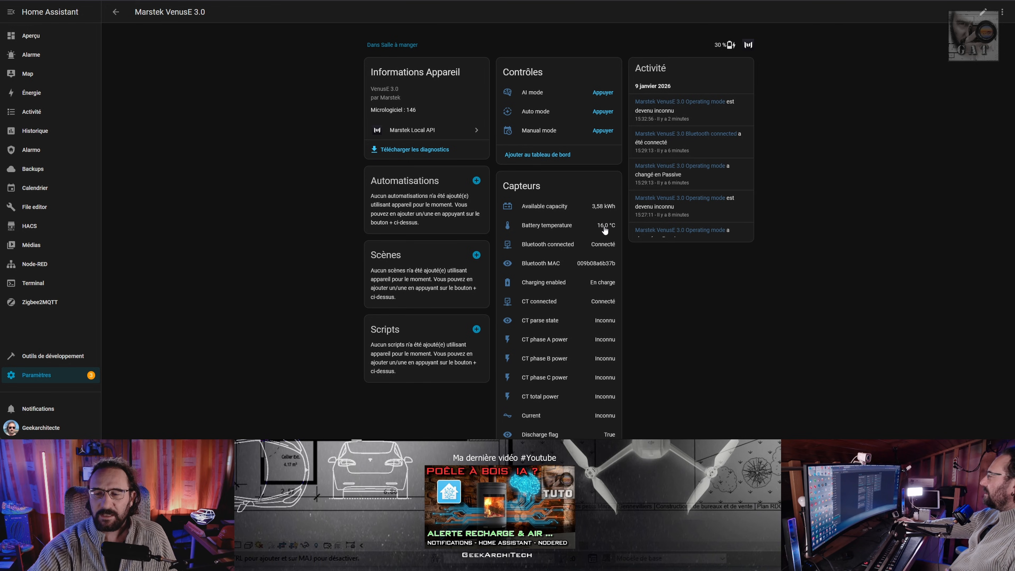
scroll(604, 230, down, 10)
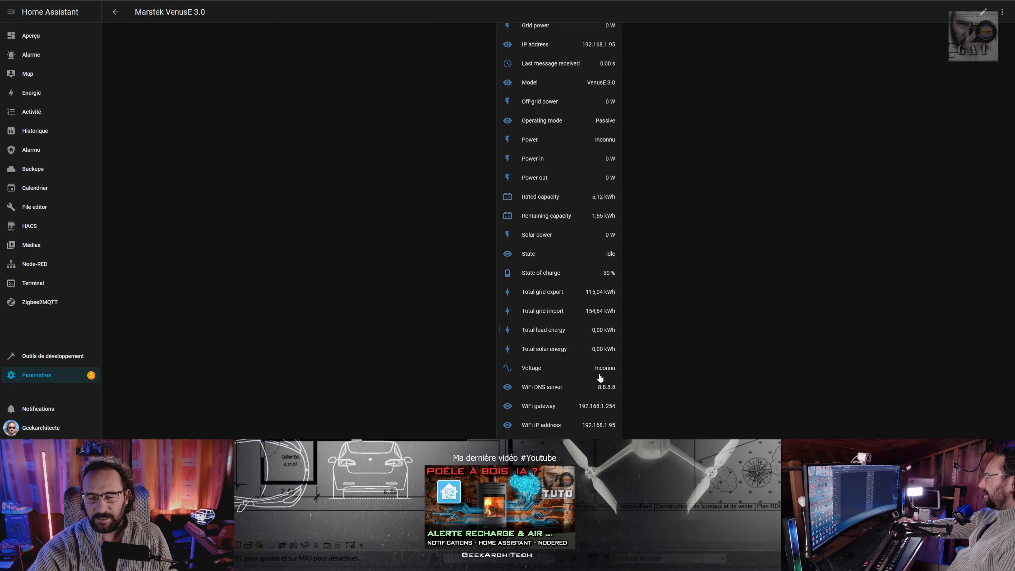